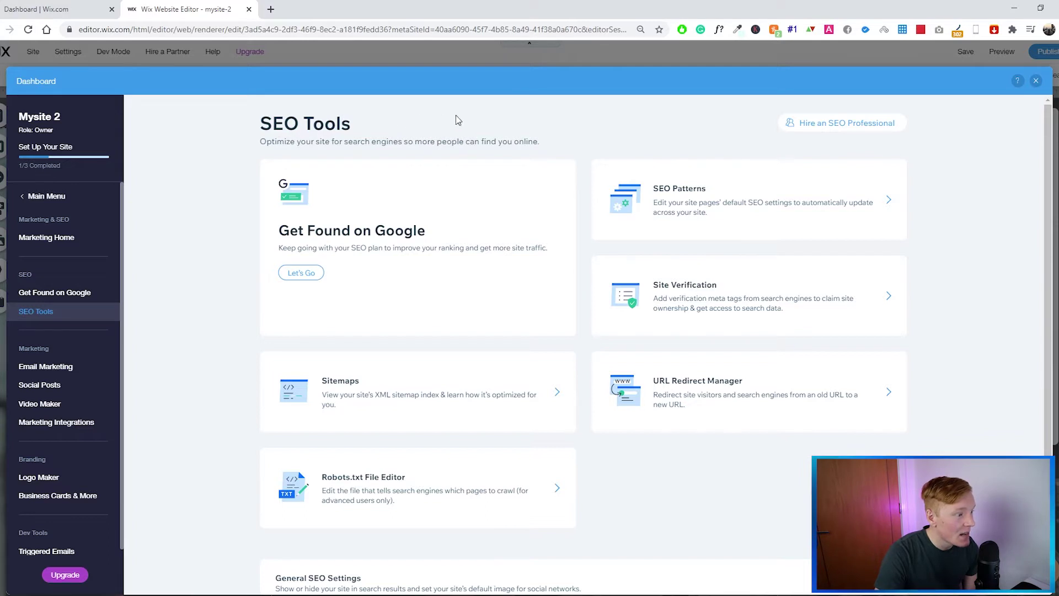
Examine the optimization tools offered on the SEO Tools overview page.
drag(472, 122, 397, 141)
drag(311, 142, 453, 141)
click(454, 142)
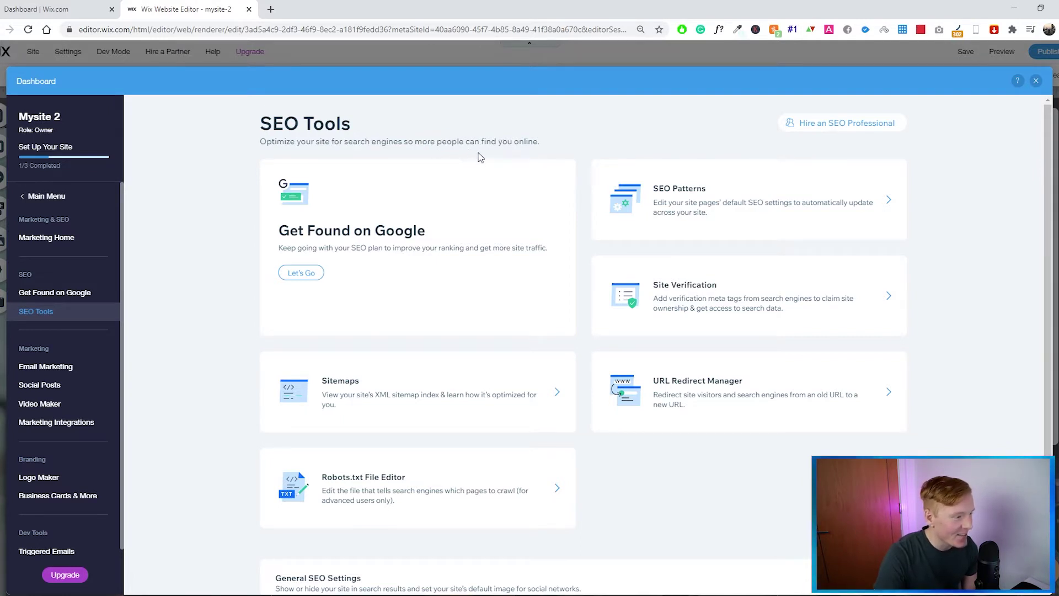
scroll(602, 209, down, 2)
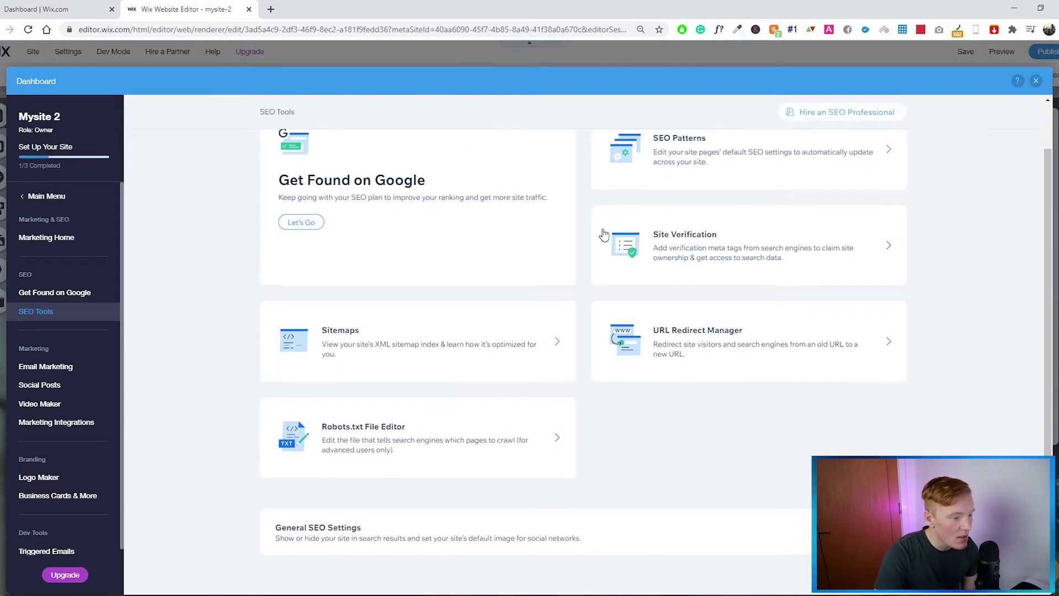
scroll(596, 237, up, 2)
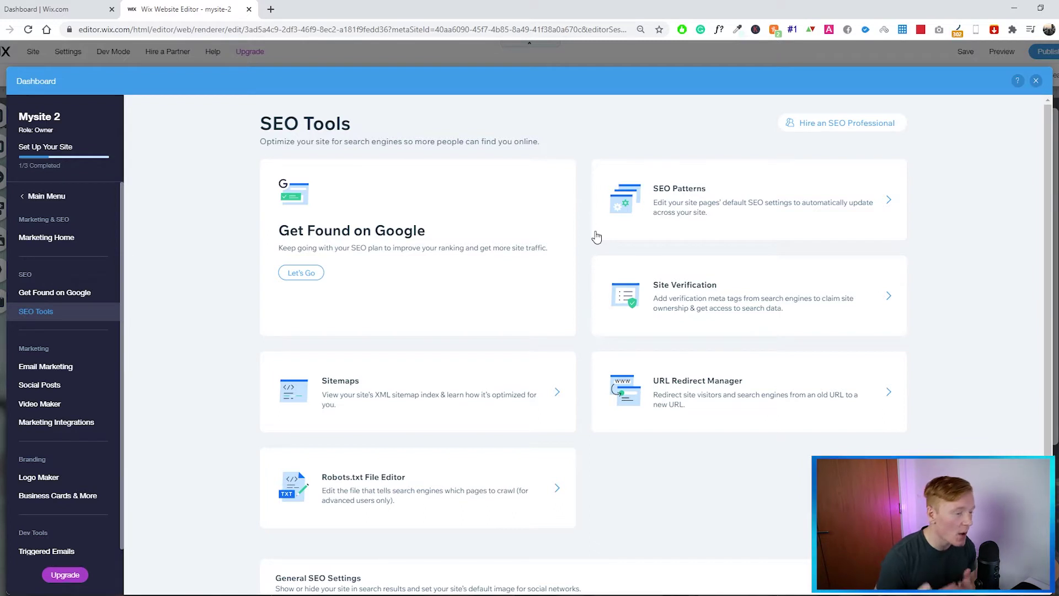
drag(358, 124, 244, 113)
click(454, 125)
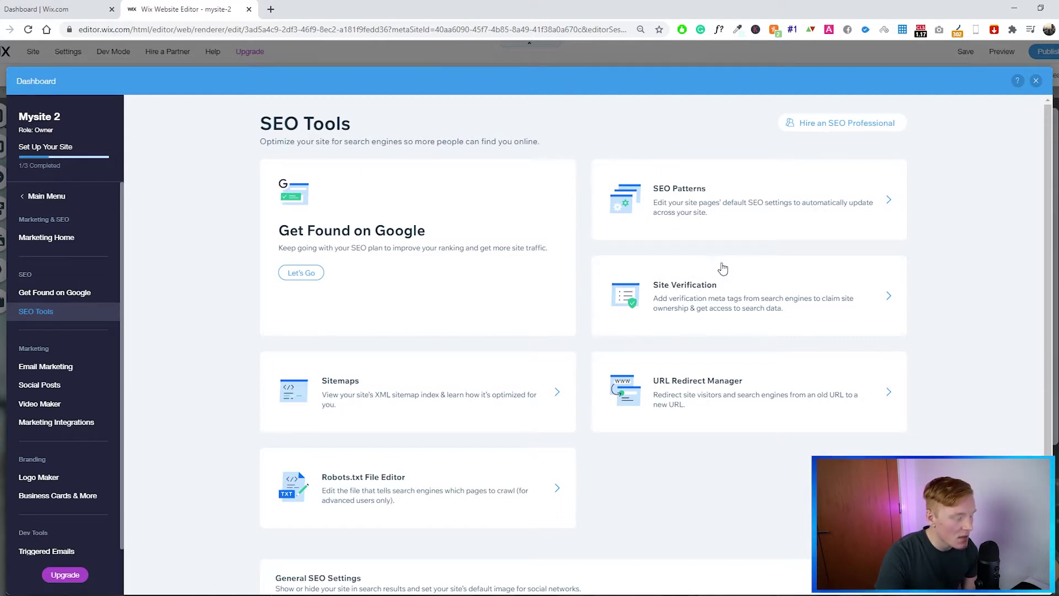
Examine the search engines offered for Site Verification and return to the SEO Tools overview.
click(733, 299)
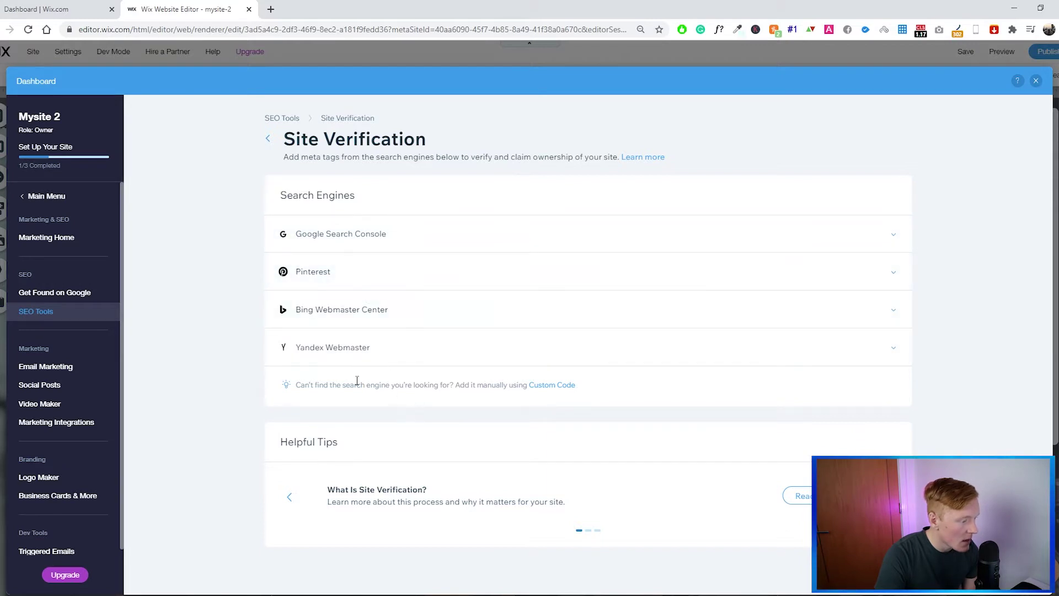
click(268, 139)
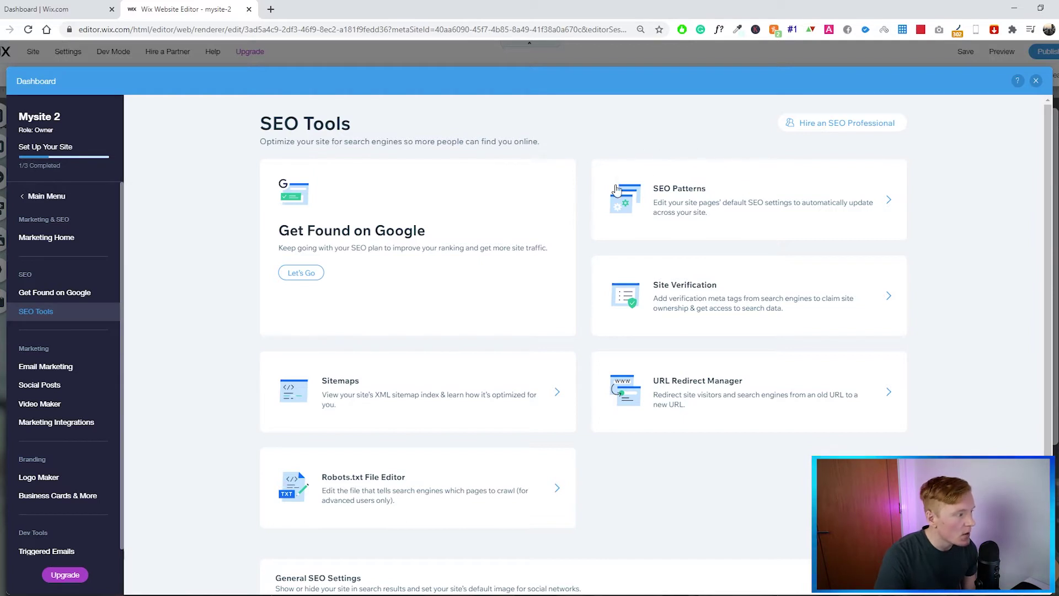
drag(540, 142, 205, 133)
click(373, 124)
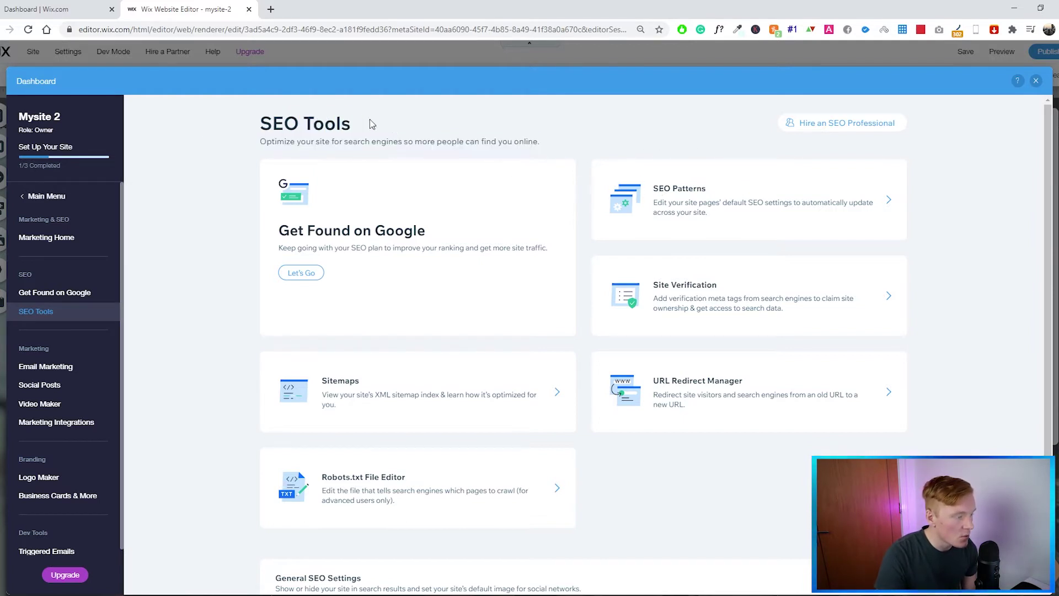
Open SEO Patterns and bring up the site's default patterns.
click(669, 210)
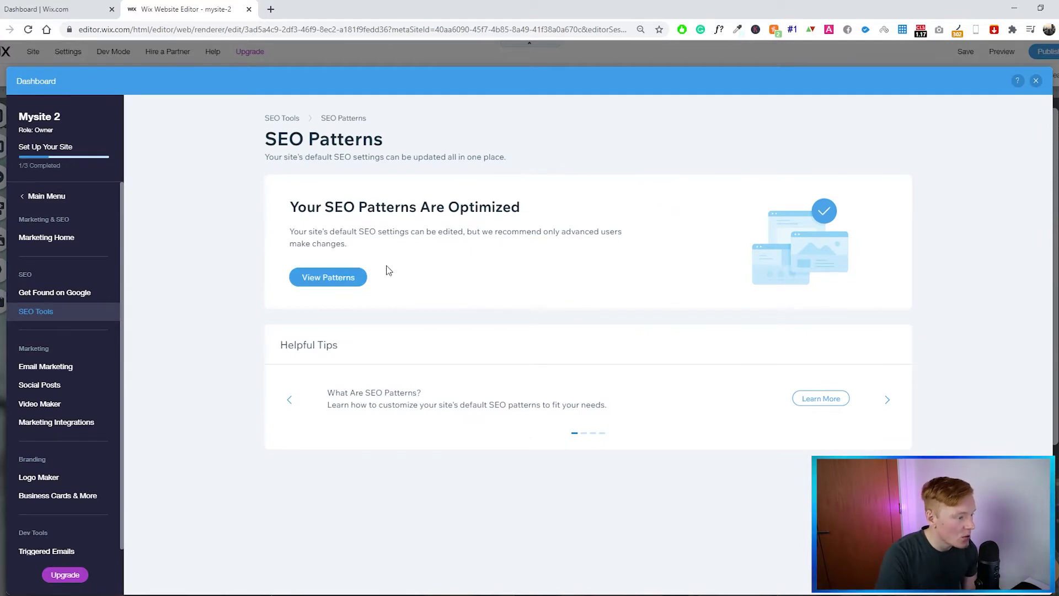
click(350, 280)
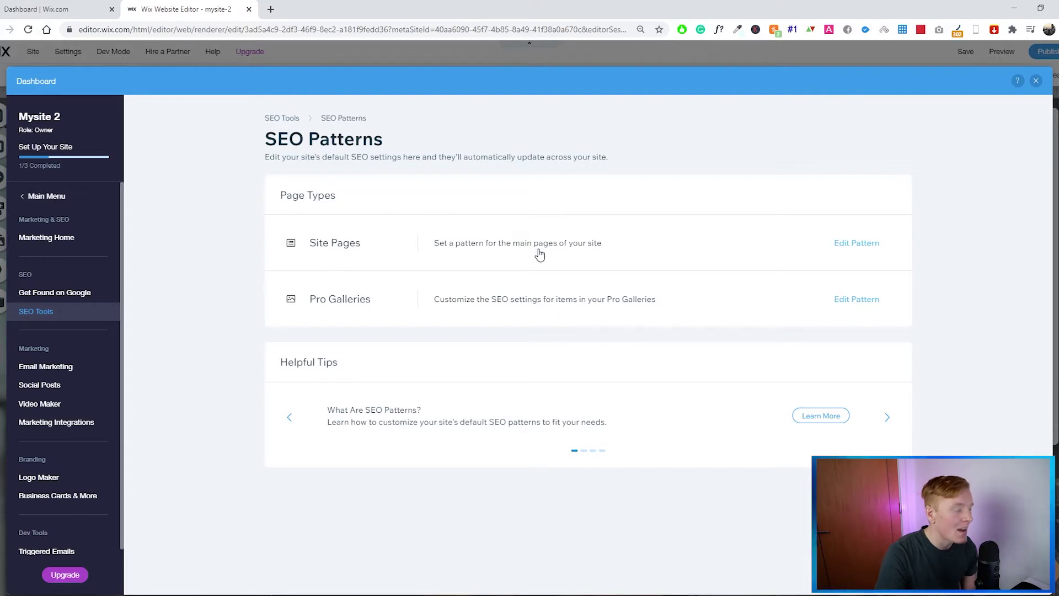
Examine the page types that have editable SEO patterns.
drag(379, 197, 277, 196)
click(338, 229)
drag(355, 204, 279, 203)
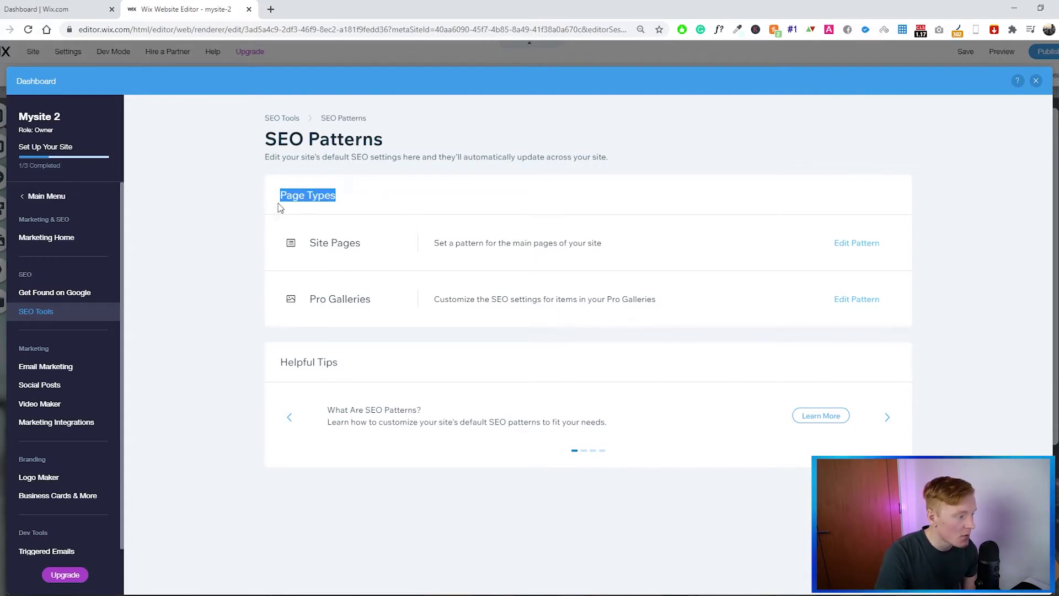
click(350, 200)
drag(350, 201, 281, 204)
click(346, 200)
drag(346, 199, 256, 199)
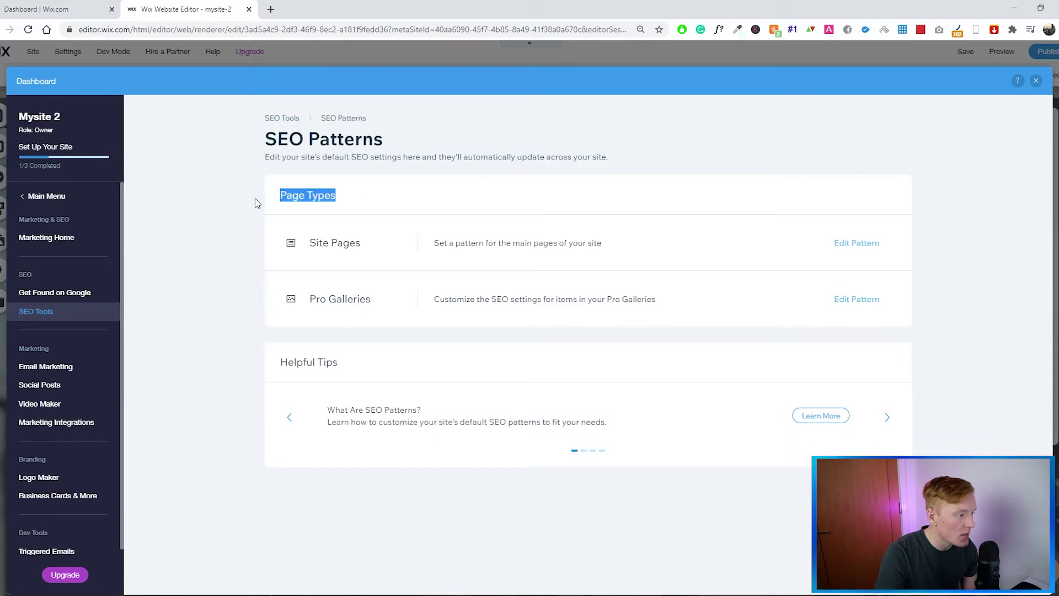
click(336, 189)
drag(357, 194, 271, 195)
click(311, 193)
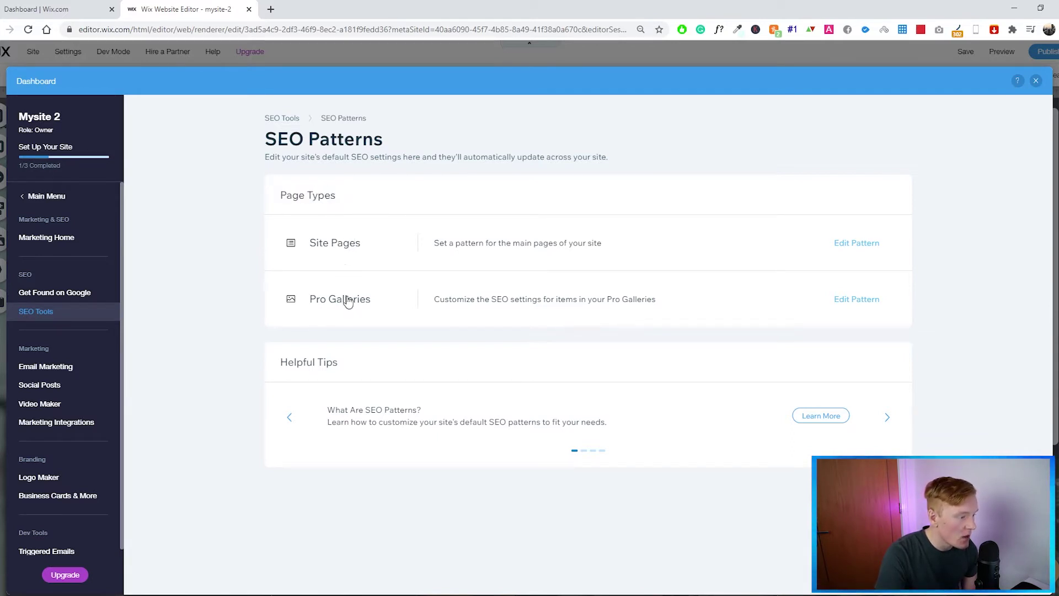
drag(333, 196, 278, 196)
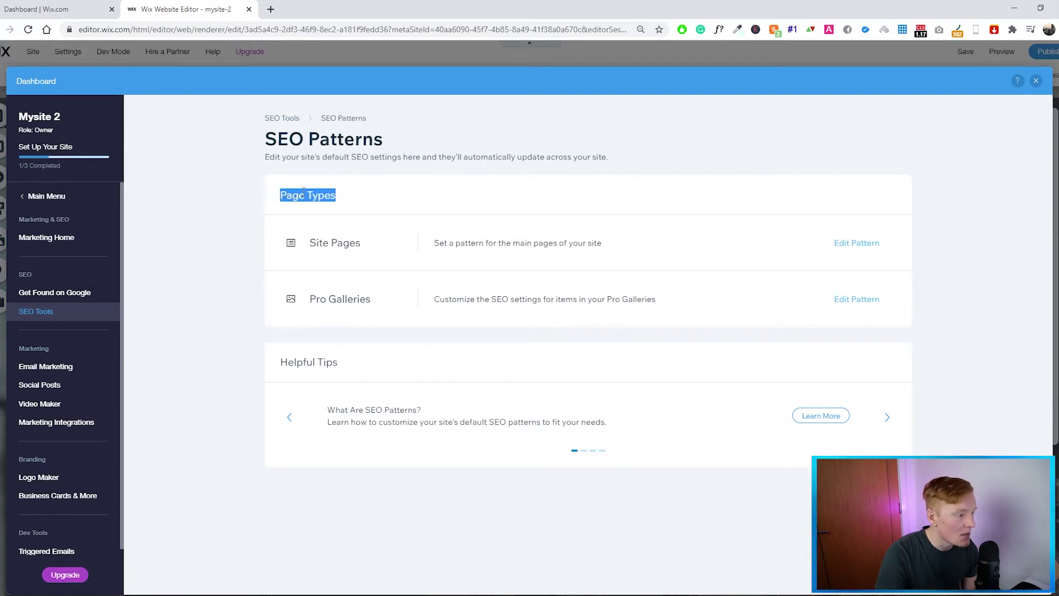
click(353, 195)
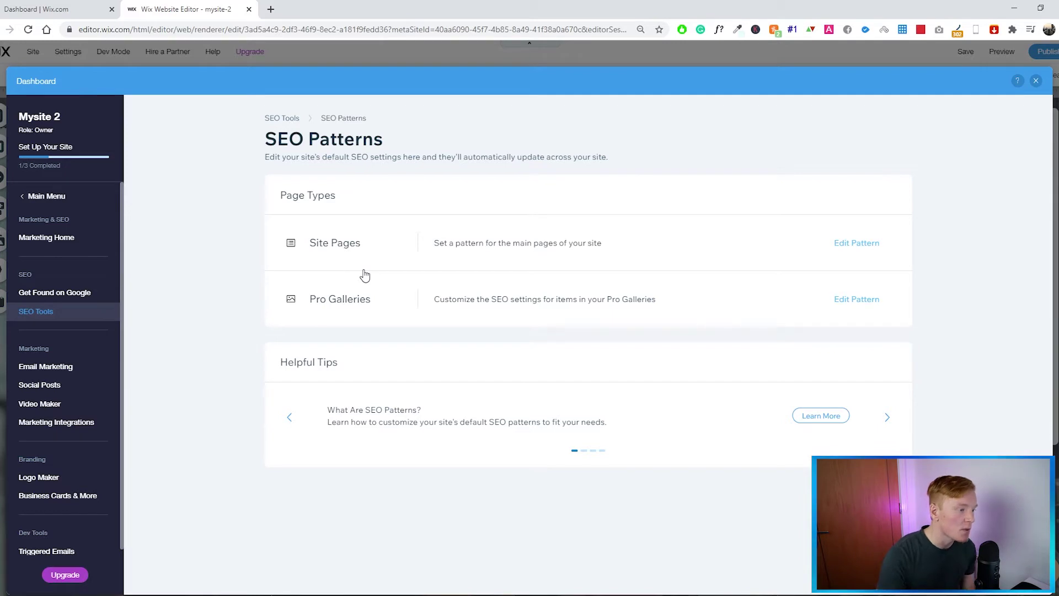
Open the Site Pages pattern for editing and read its Search Engines & Social Media description.
click(865, 251)
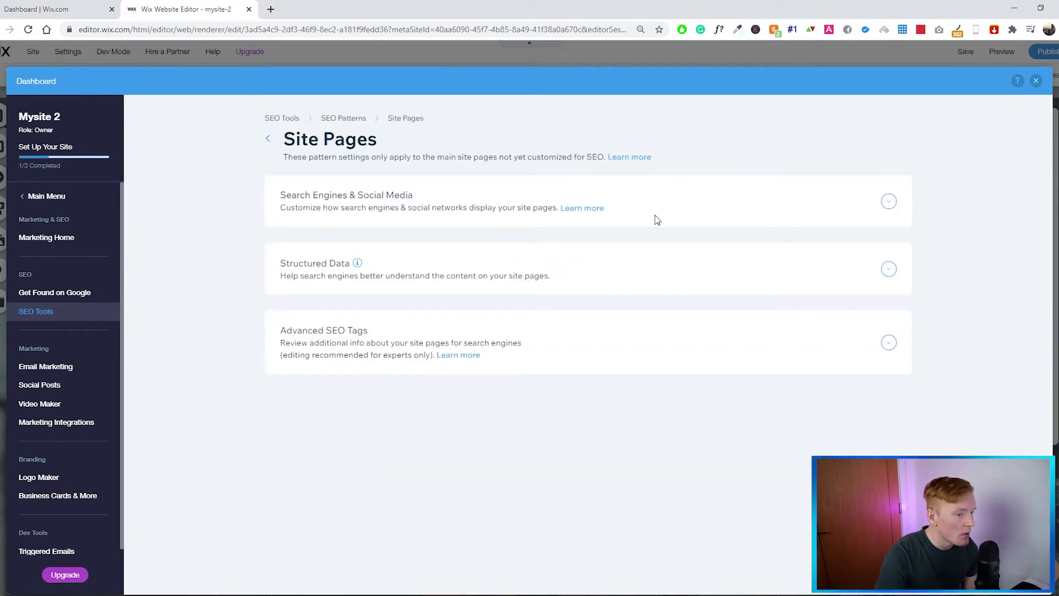
drag(264, 206, 428, 197)
click(293, 224)
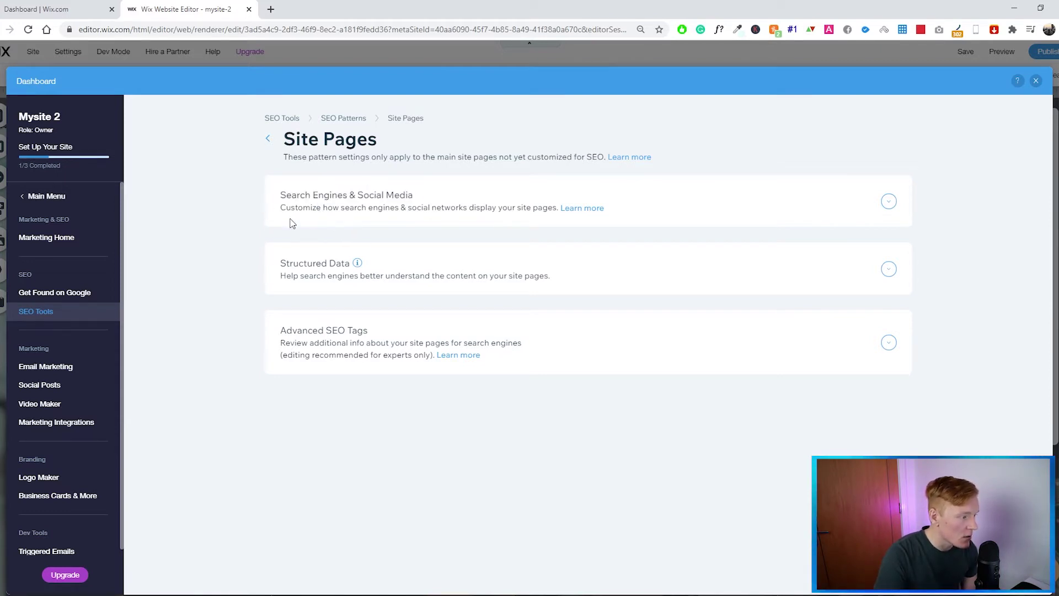
drag(275, 213, 640, 203)
click(641, 203)
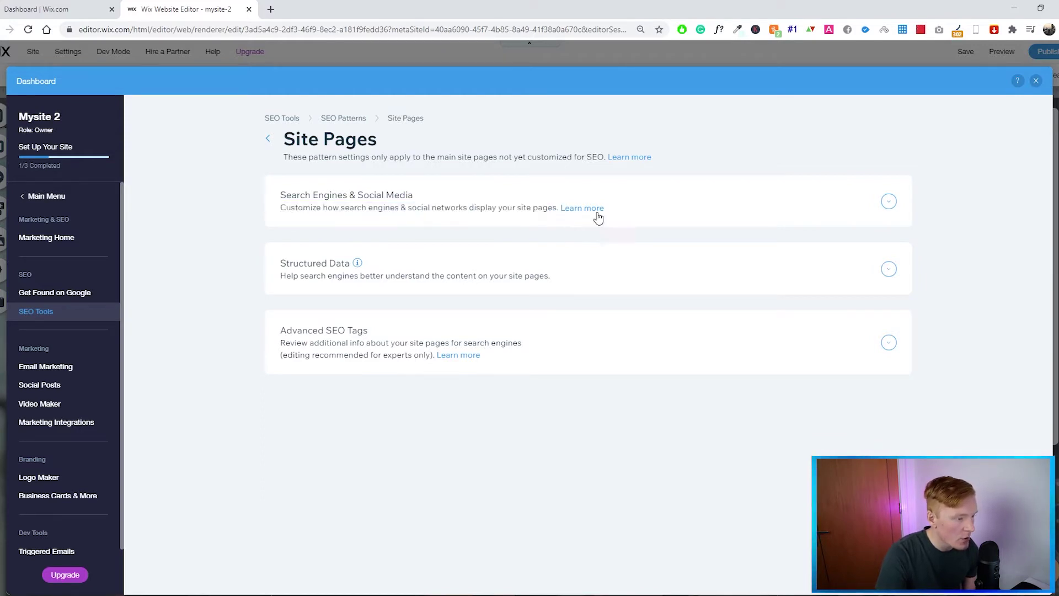
Read the descriptions of the Structured Data and Advanced SEO Tags sections for site pages.
drag(270, 267, 351, 265)
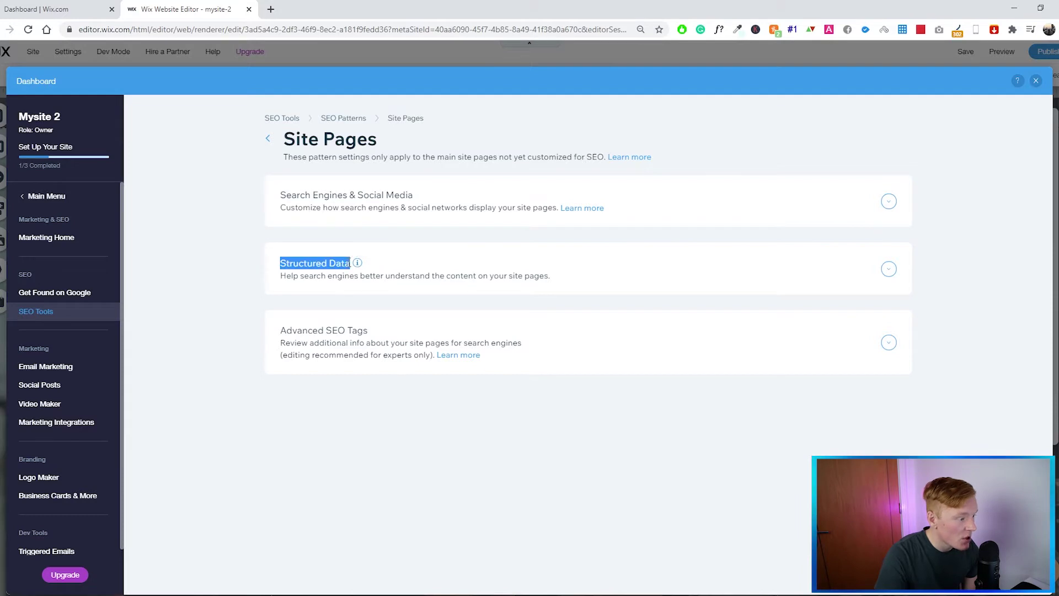
click(284, 277)
drag(281, 276, 555, 280)
click(280, 255)
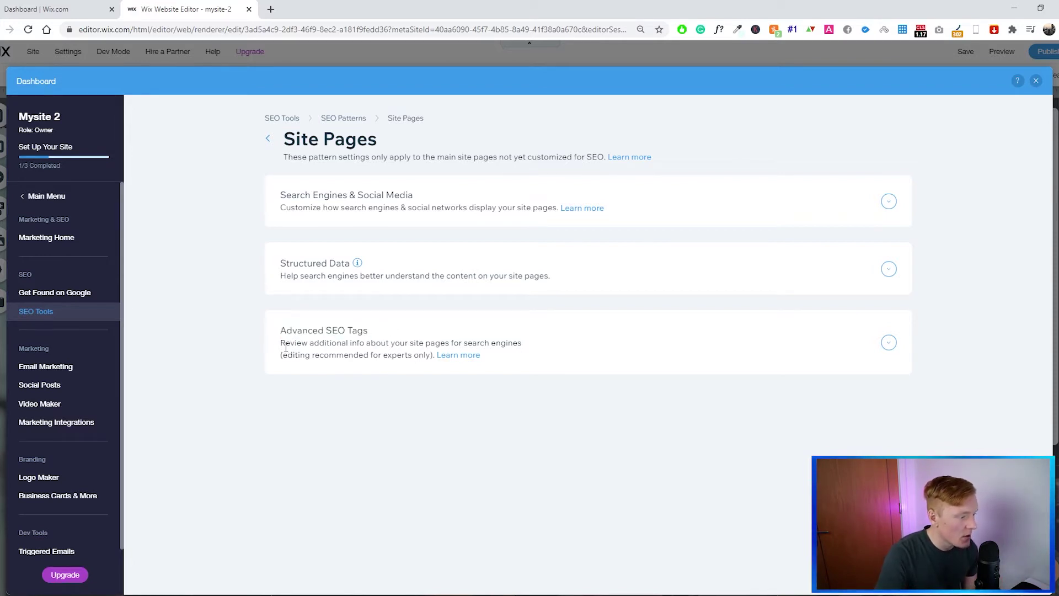
drag(279, 343, 355, 346)
click(374, 344)
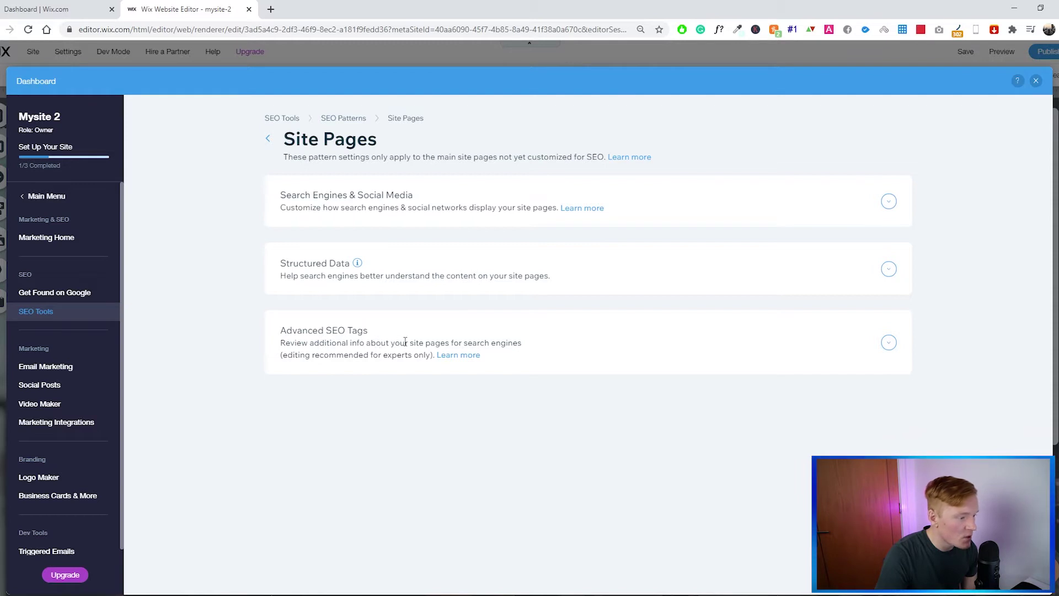
drag(445, 344, 538, 344)
click(435, 327)
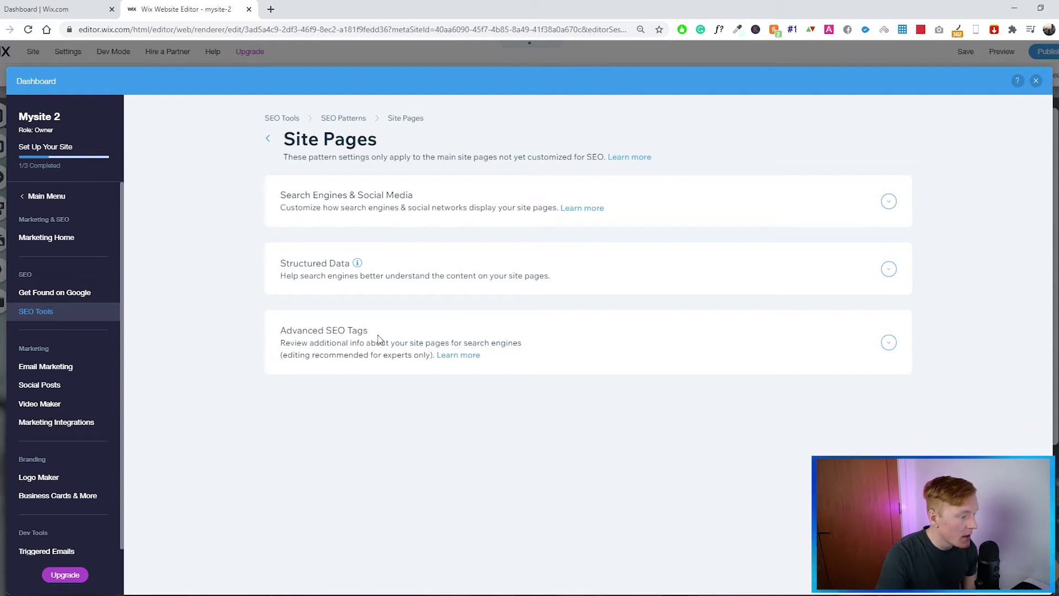
drag(282, 358, 402, 360)
click(417, 359)
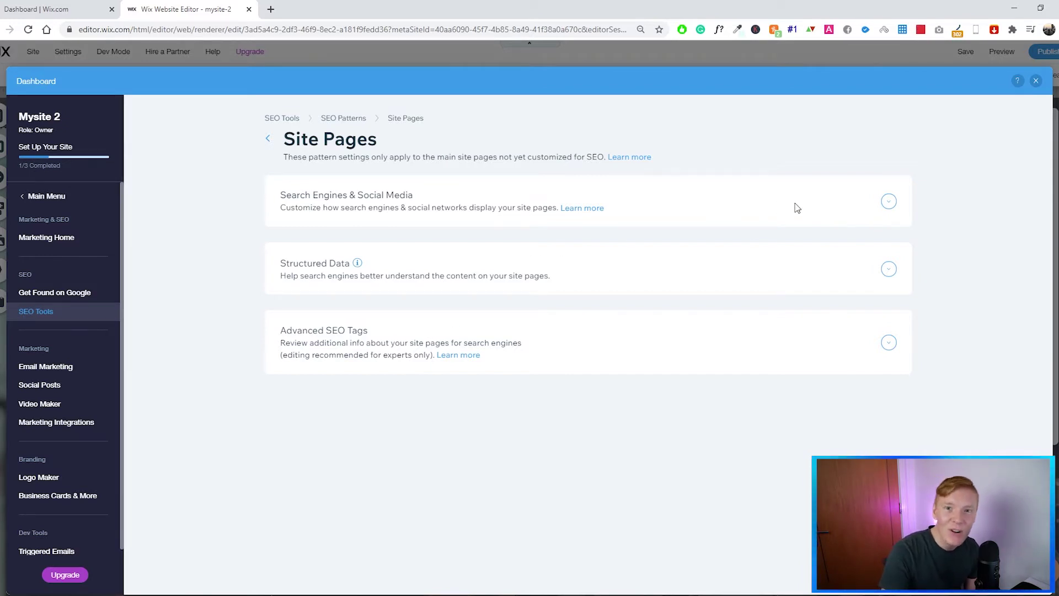
Expand the Search Engines & Social Media settings and examine the Google preview of the SEO title and URL.
triple_click(281, 198)
click(888, 202)
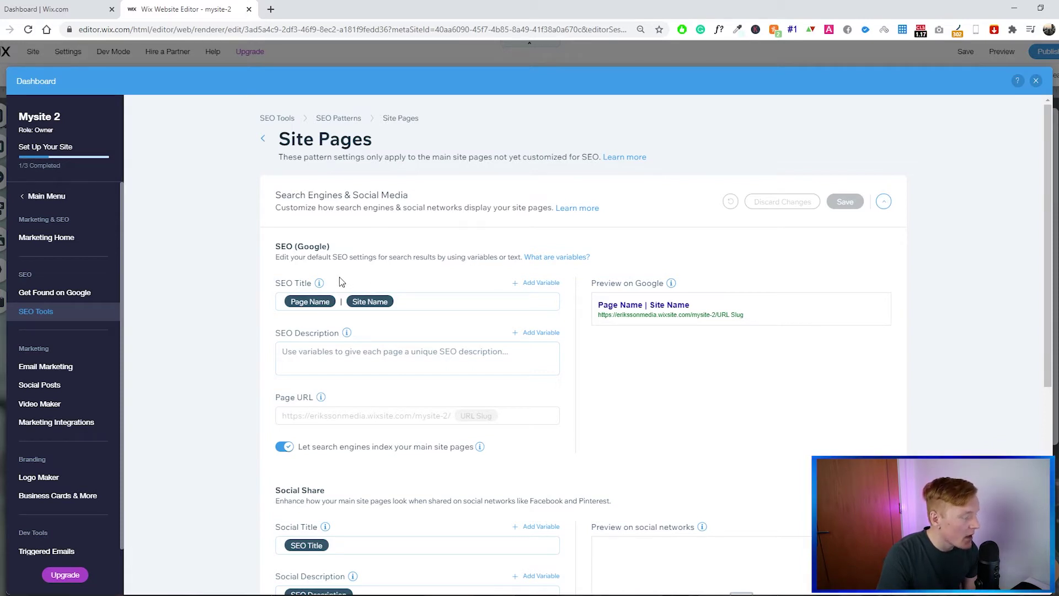
scroll(340, 282, down, 1)
mouse_move(325, 230)
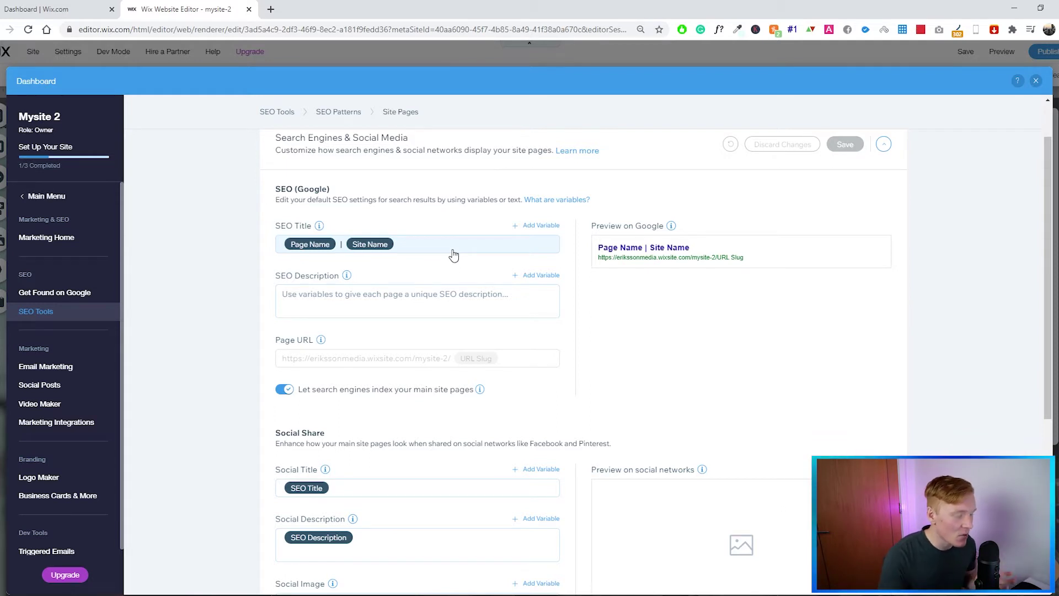
drag(600, 245, 750, 294)
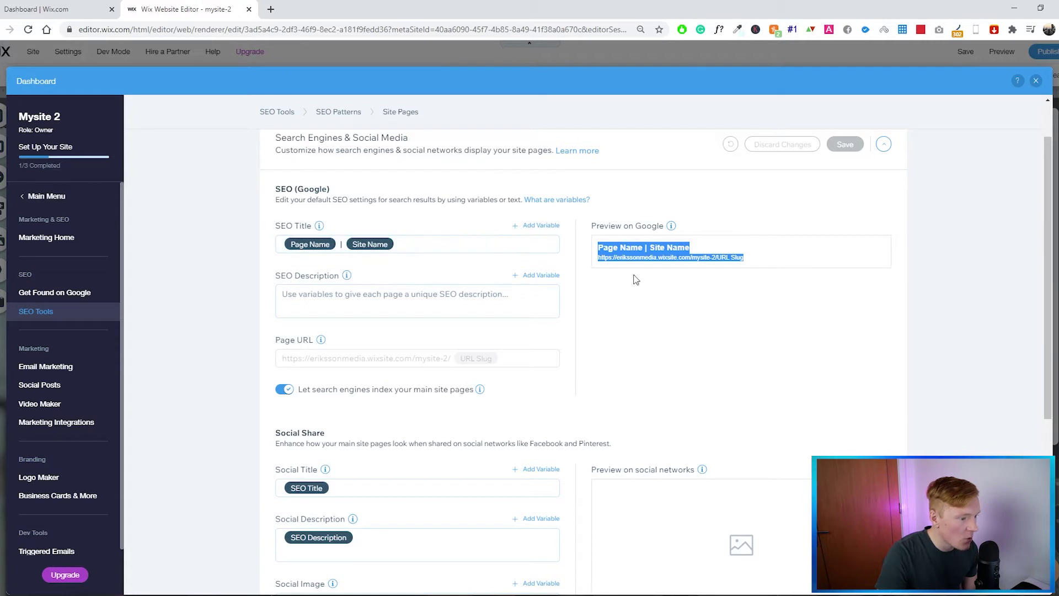
drag(594, 236, 721, 245)
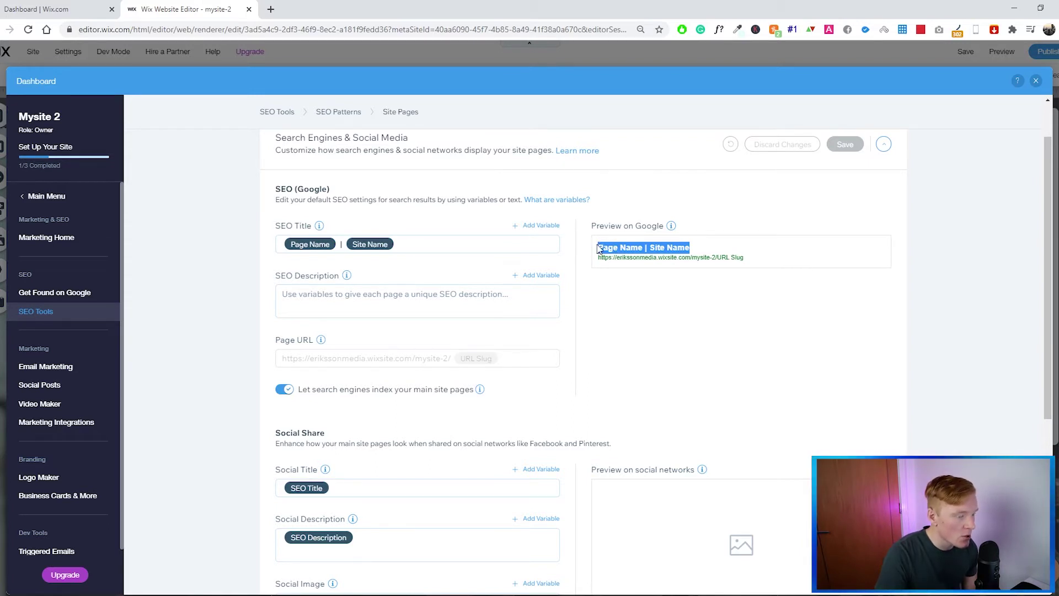
Enter "hejhejehsdjshdhsd" as the SEO description for the site pages.
click(452, 296)
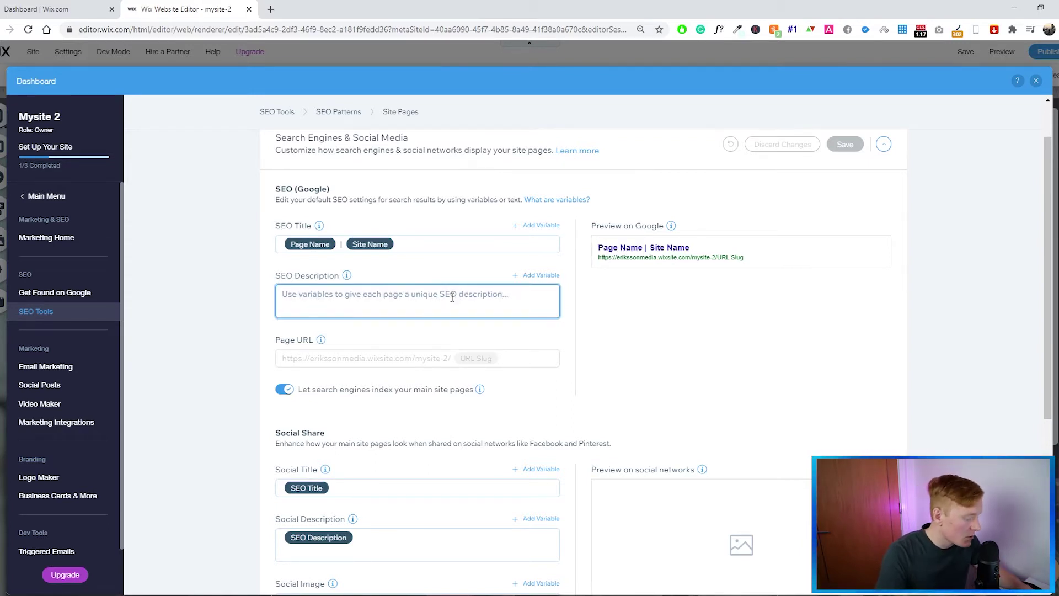
text(hejhejehsdjshdhs)
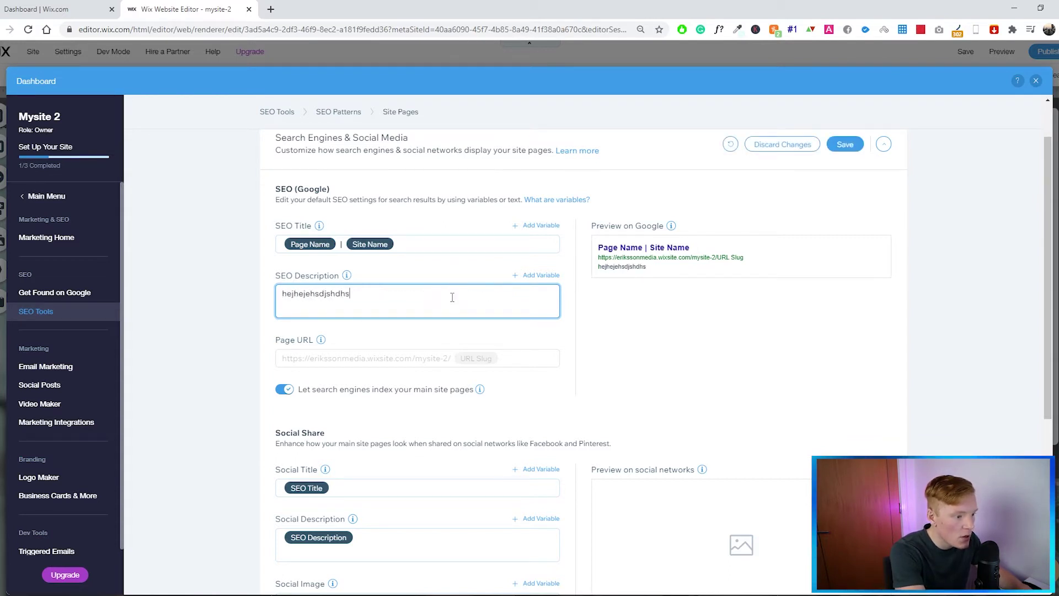
text(d)
click(669, 352)
Examine how the SEO title and description are displayed in the Google preview.
drag(670, 270, 586, 278)
click(651, 282)
drag(651, 278, 594, 271)
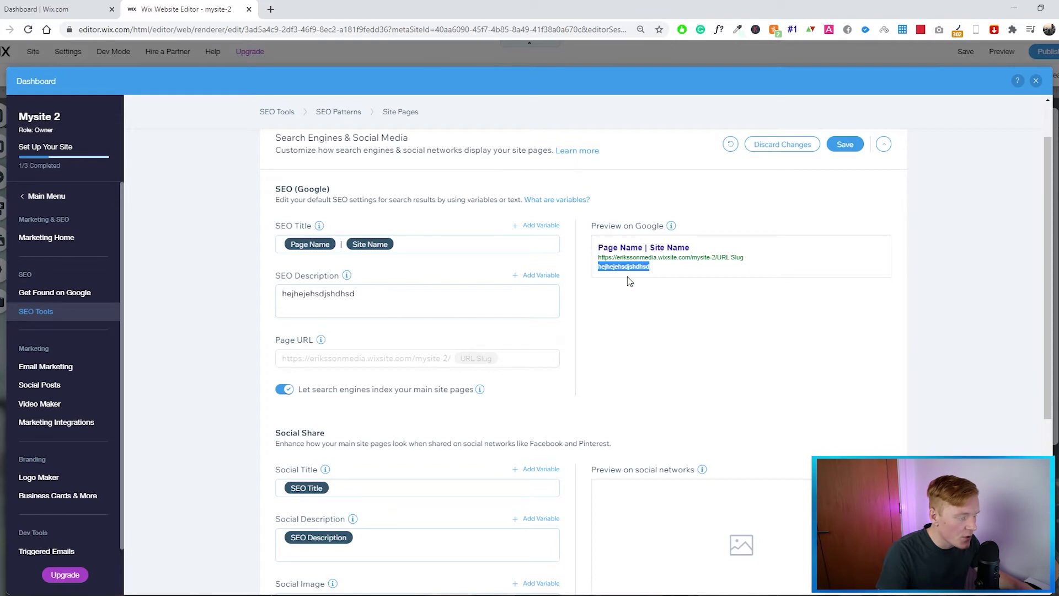
click(638, 288)
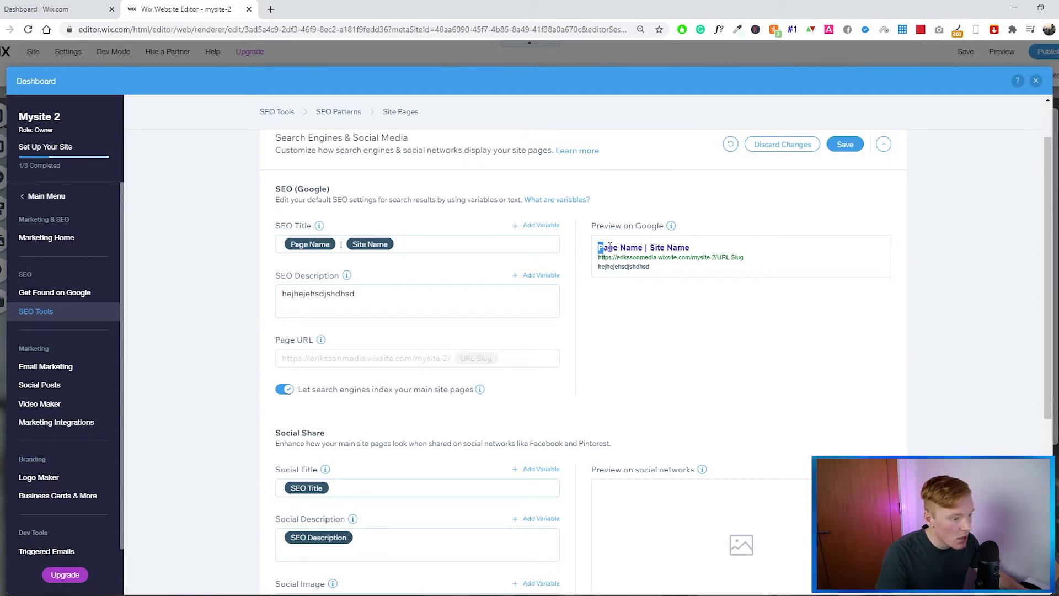
drag(610, 247, 599, 267)
click(712, 249)
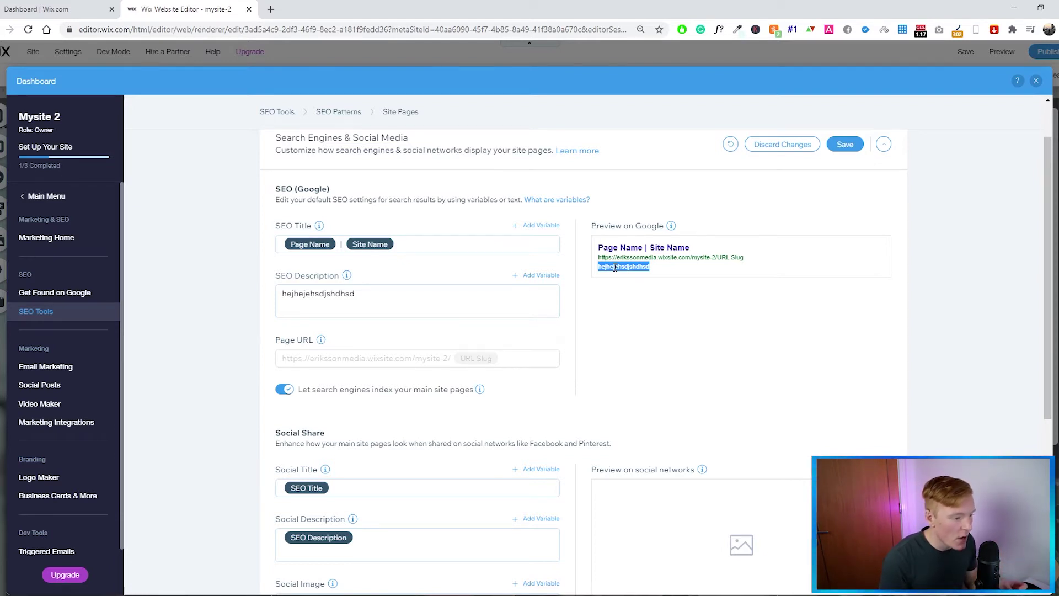
drag(648, 273, 573, 239)
click(639, 280)
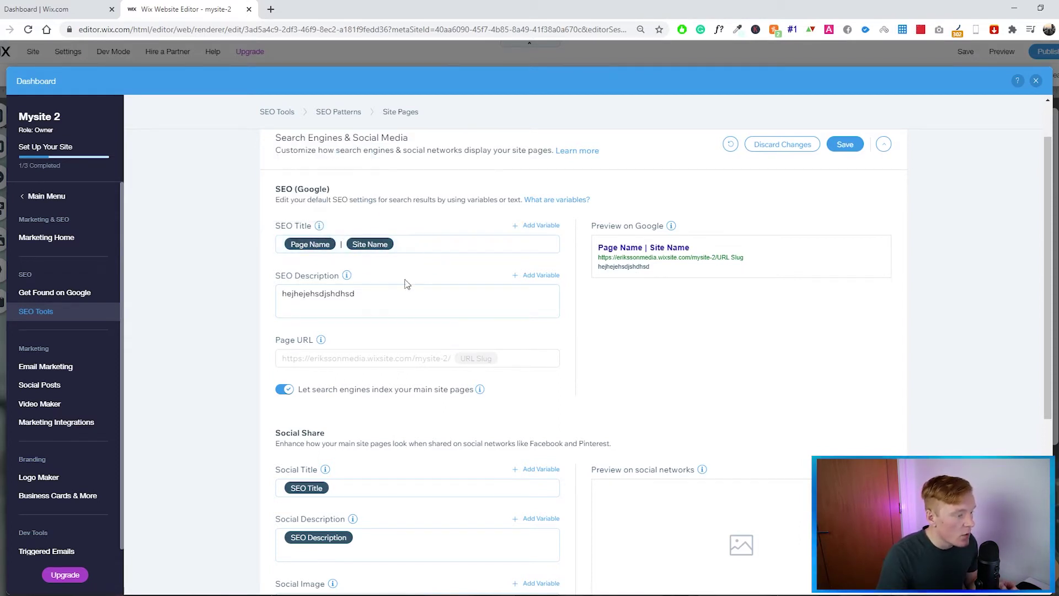
Clear the sample text from the site pages' SEO description.
drag(396, 298, 296, 274)
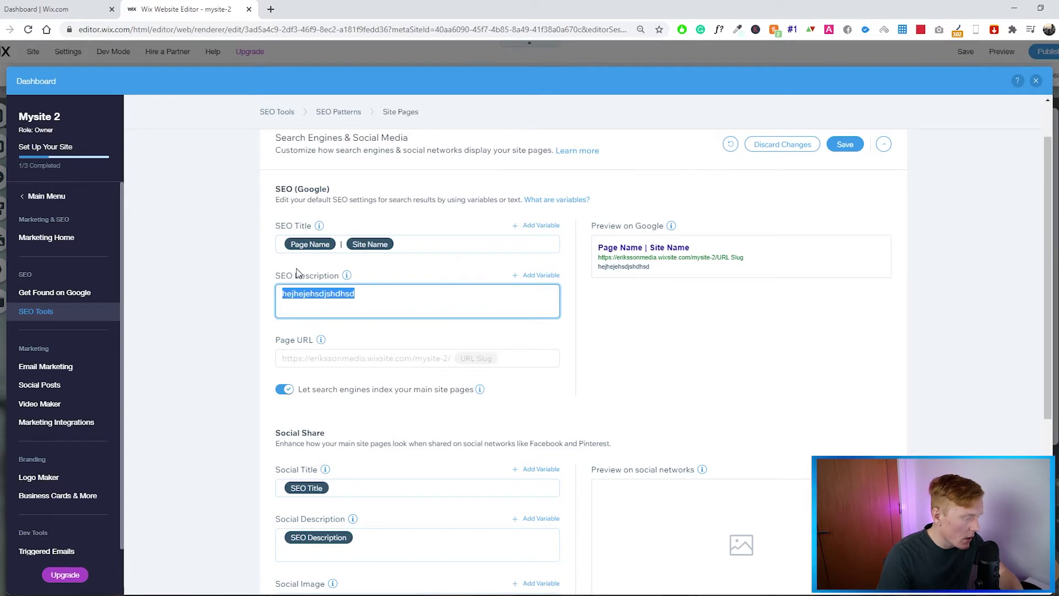
key(BackSpace)
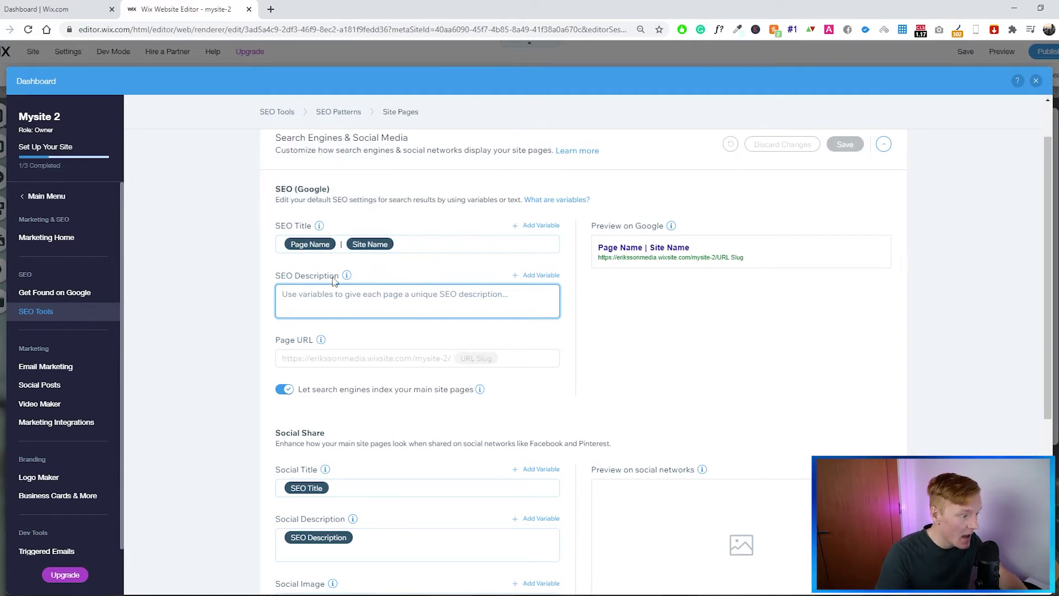
drag(338, 282, 278, 278)
click(290, 279)
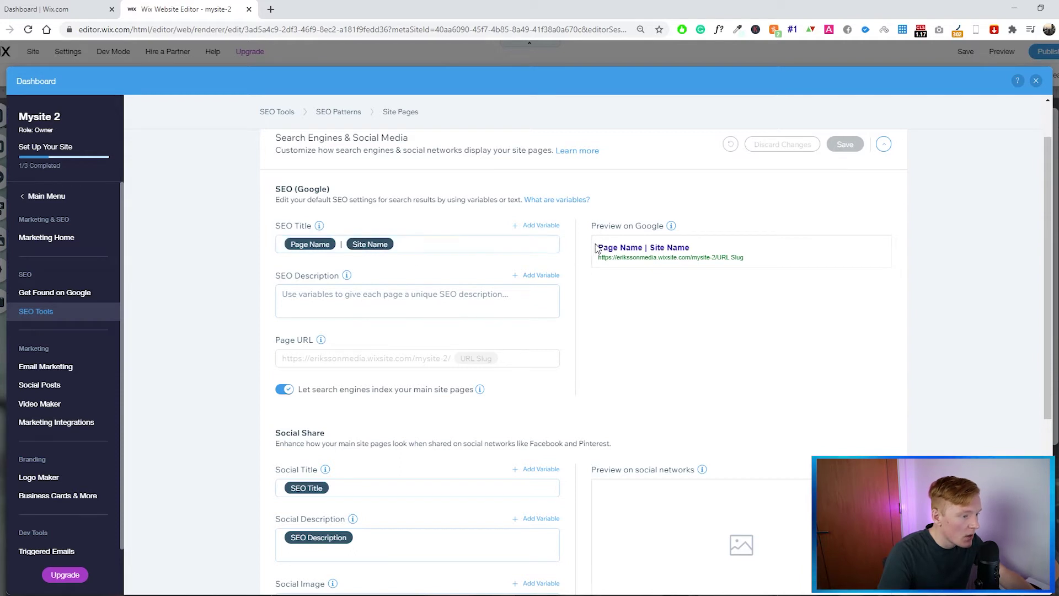
Examine the page name and site name parts of the SEO title in the Google preview.
drag(597, 247, 660, 249)
click(644, 247)
click(625, 243)
click(703, 250)
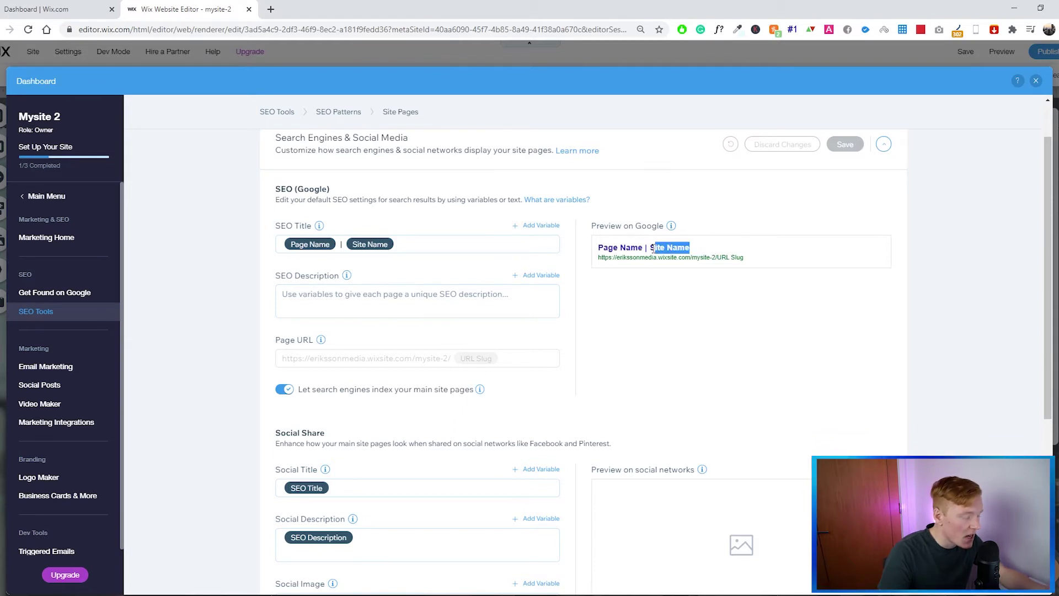
click(654, 249)
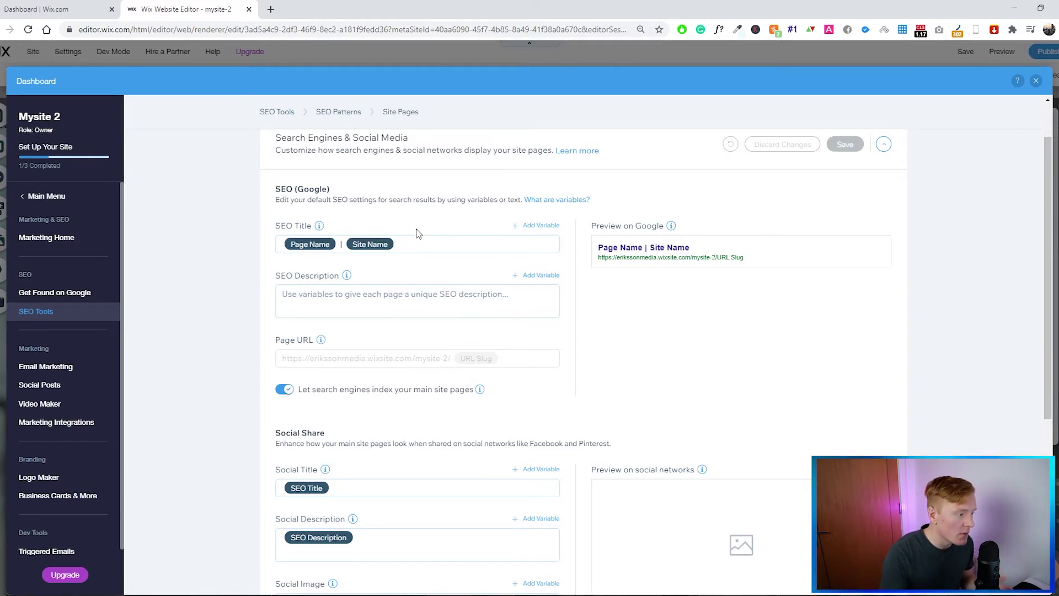
Try adding the Social Share Image variable to the SEO title after reviewing the available variables, and remove it again.
click(524, 227)
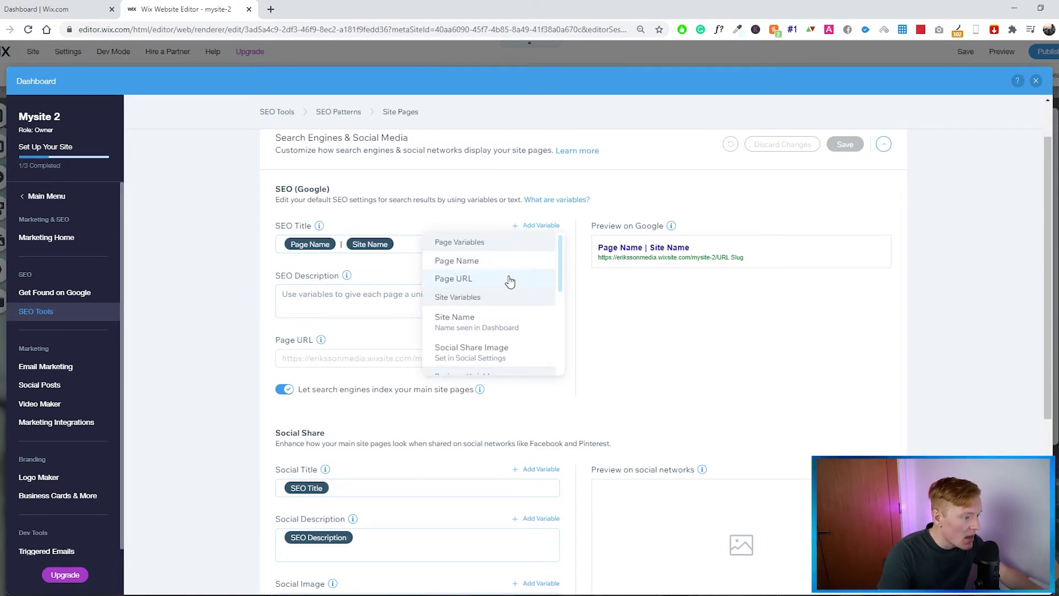
scroll(506, 270, down, 1)
scroll(505, 276, up, 1)
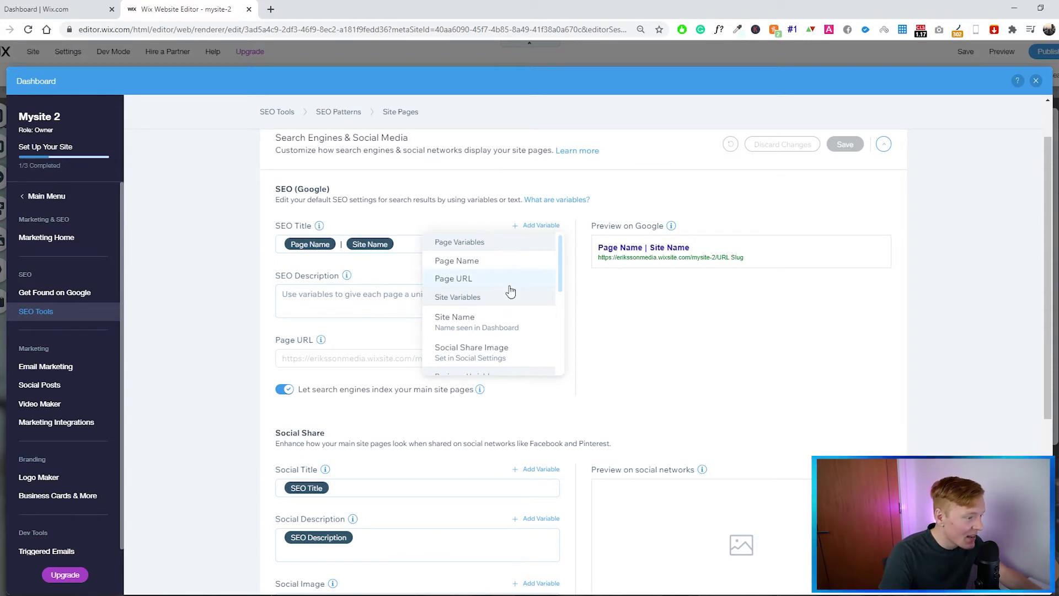
scroll(506, 287, down, 1)
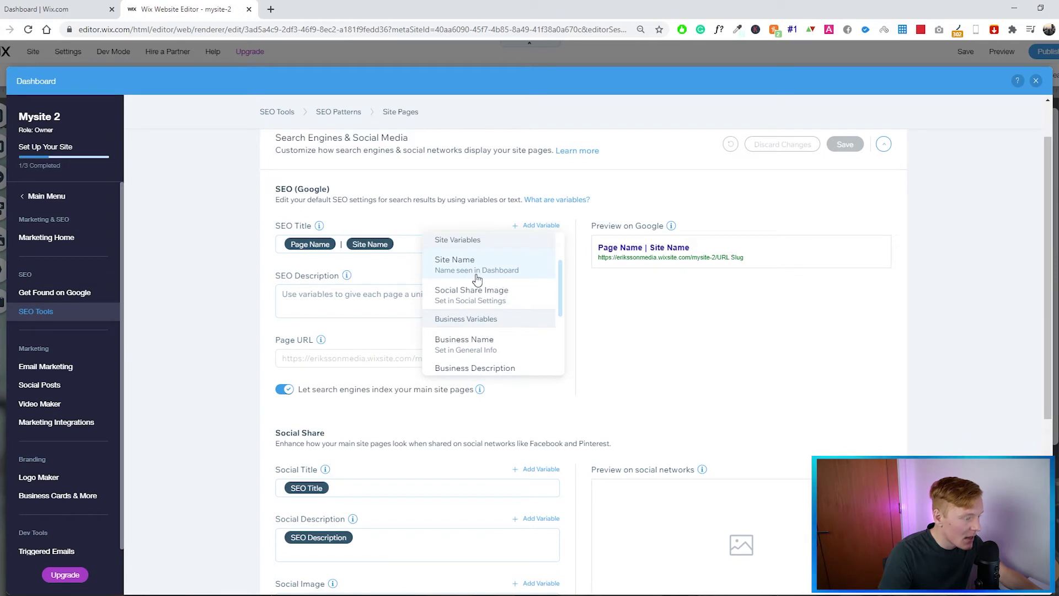
scroll(477, 282, down, 1)
scroll(478, 282, up, 1)
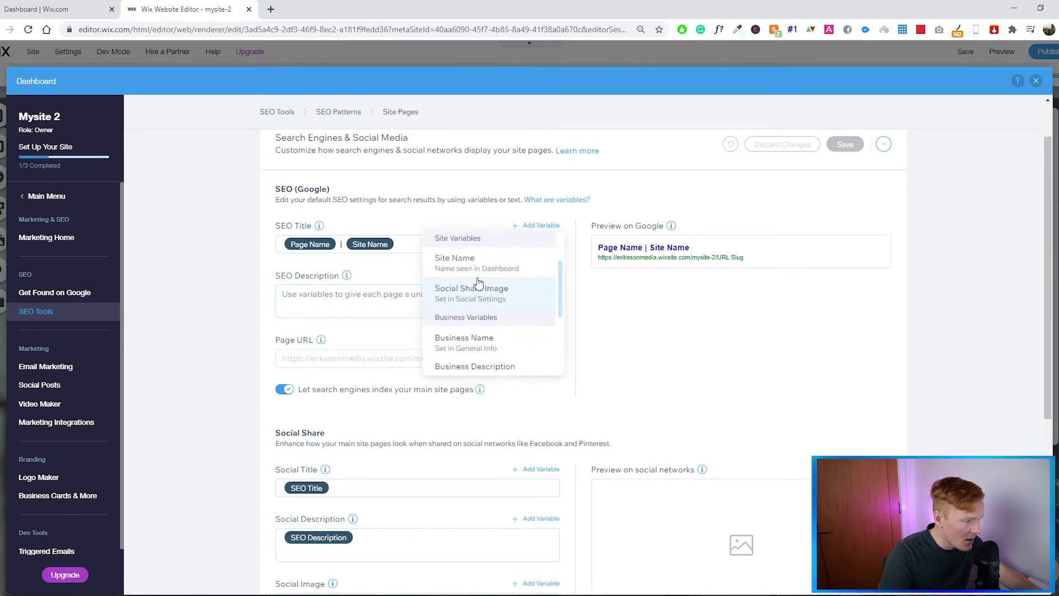
click(483, 295)
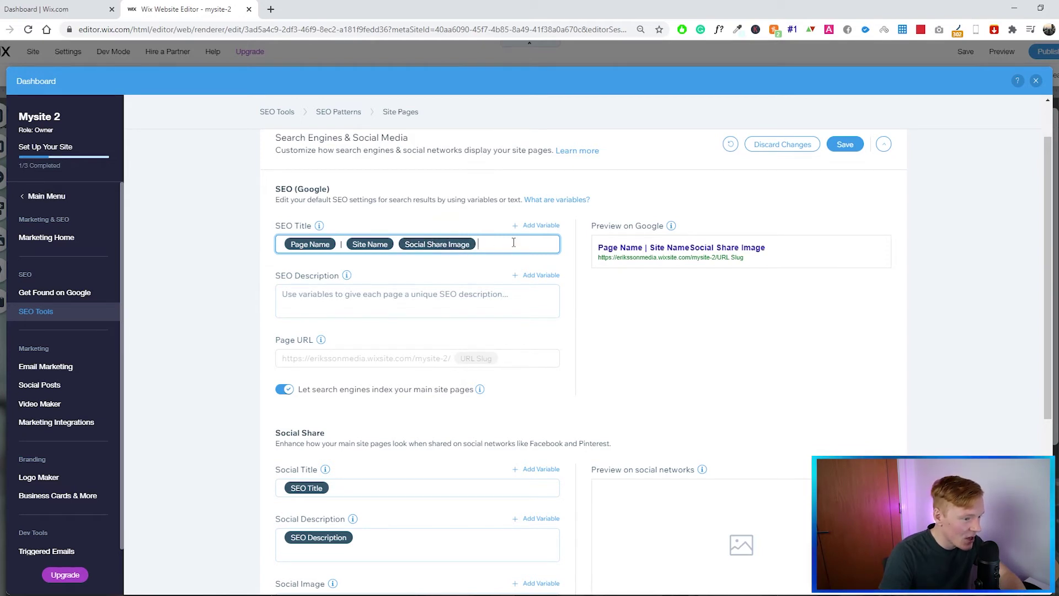
key(BackSpace)
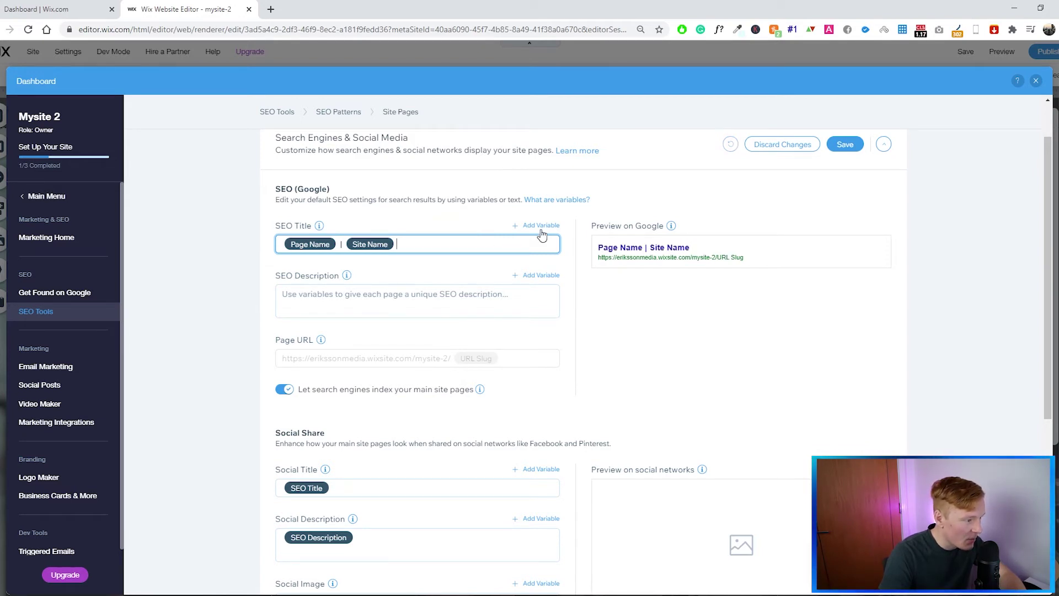
Try adding the Logo variable to the SEO title, check its warning, and remove the variable again.
click(540, 226)
scroll(528, 283, down, 1)
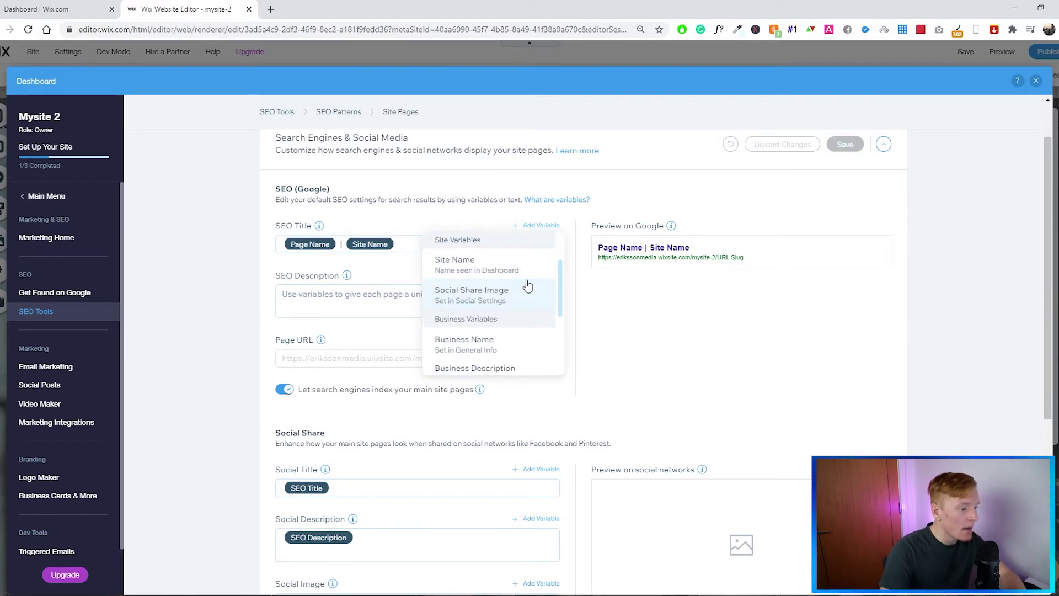
scroll(496, 287, down, 1)
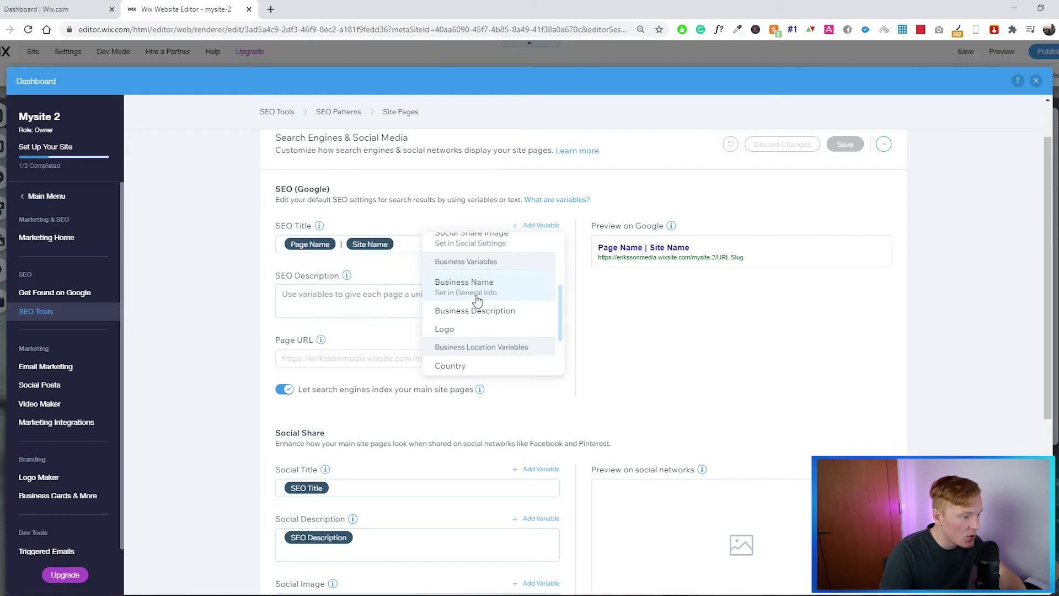
scroll(479, 317, down, 1)
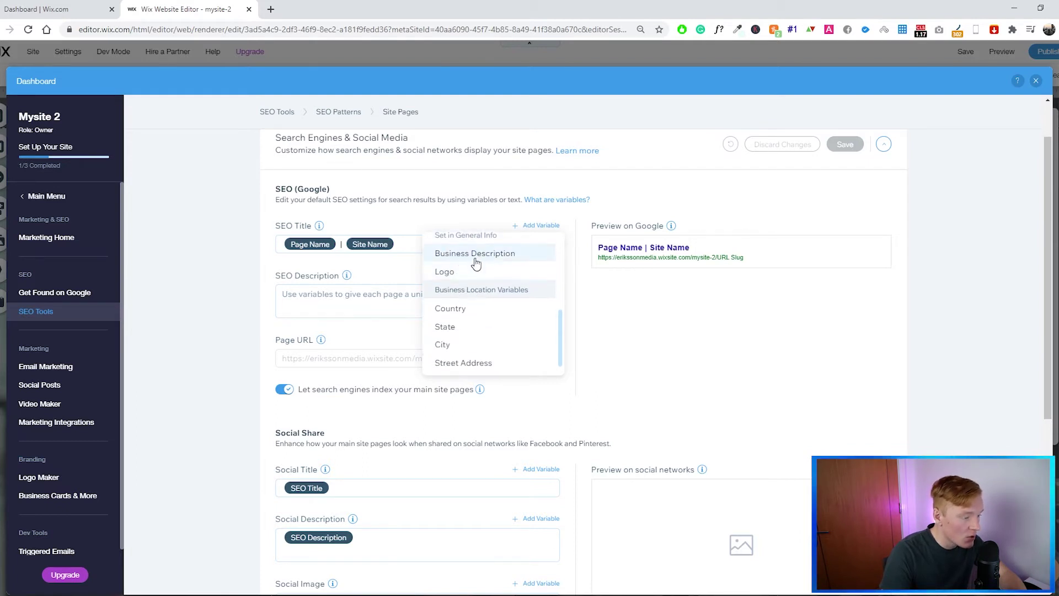
click(442, 274)
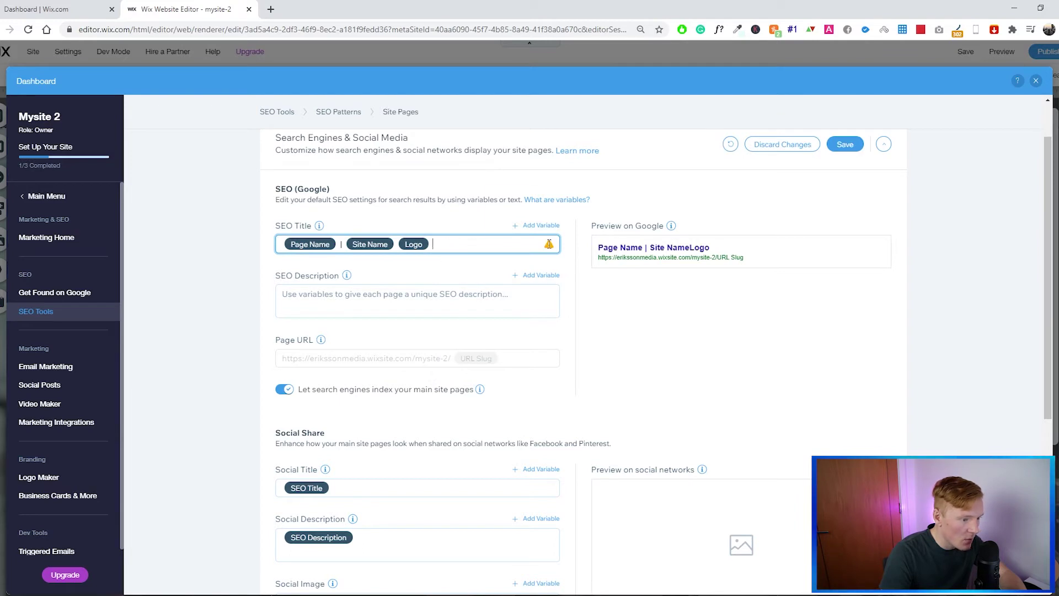
mouse_move(551, 247)
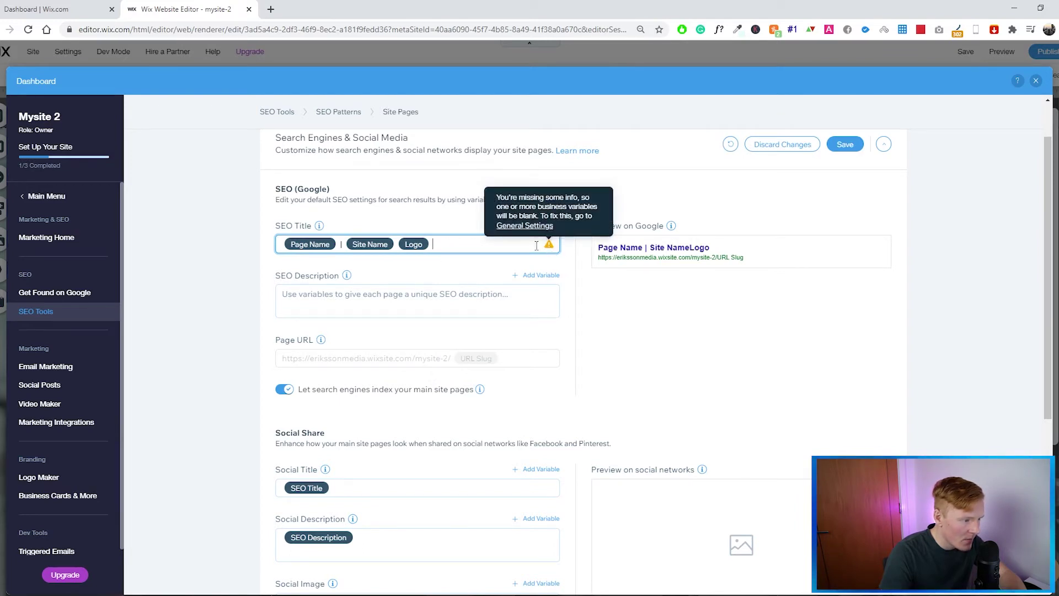
key(BackSpace)
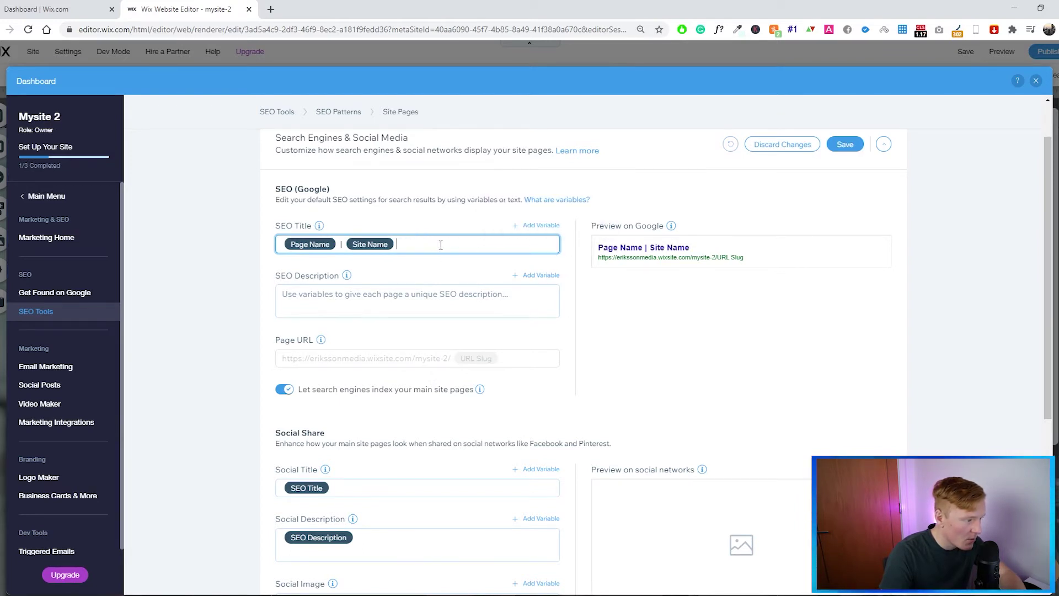
Review the business location variables available for the SEO title and check the page name in the Google preview.
click(536, 226)
scroll(515, 273, down, 2)
scroll(513, 276, down, 4)
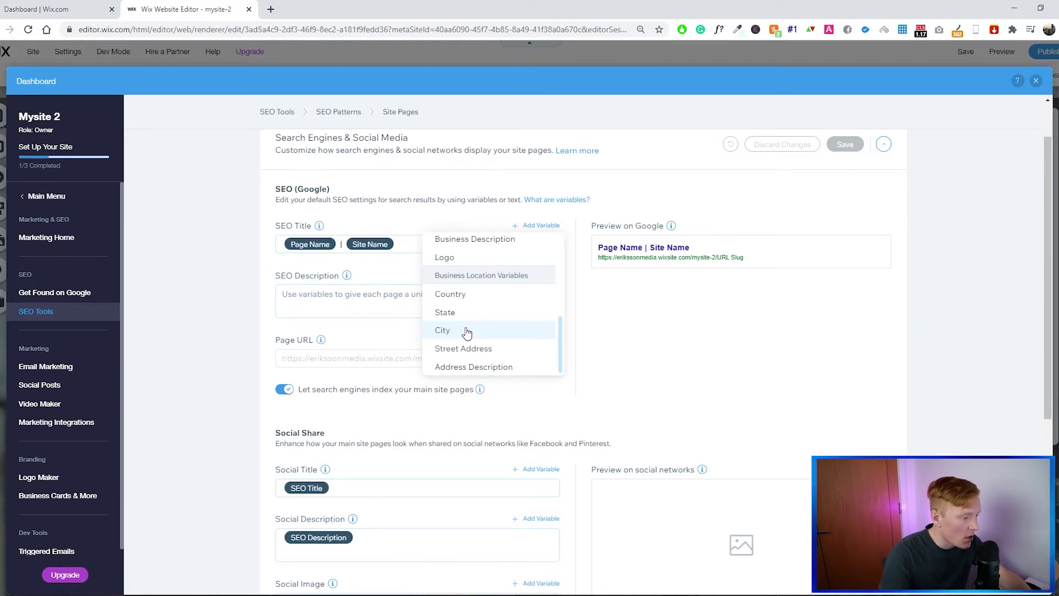
click(368, 281)
drag(600, 249, 621, 247)
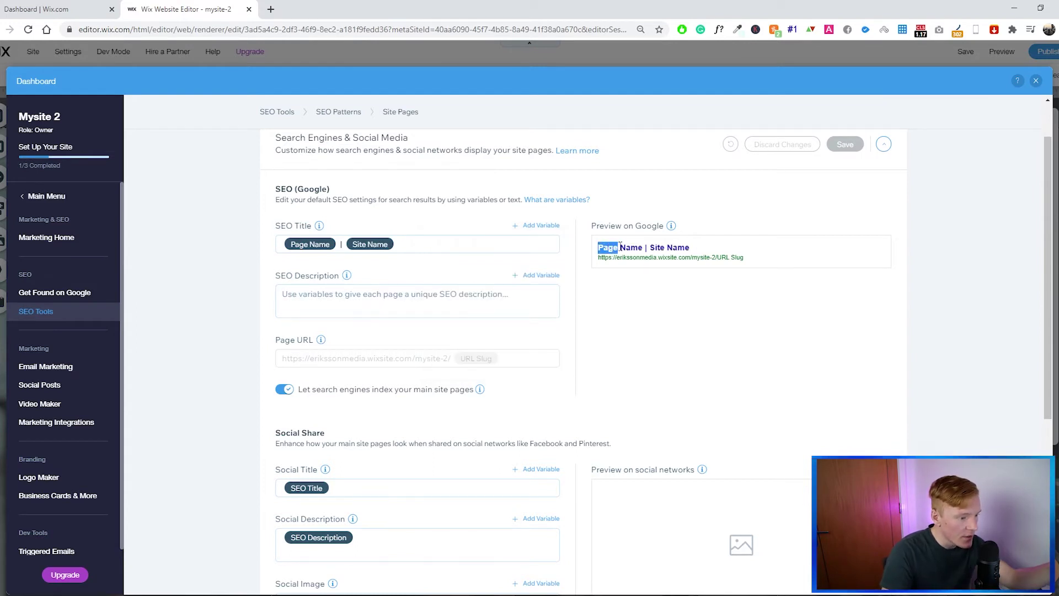
click(621, 244)
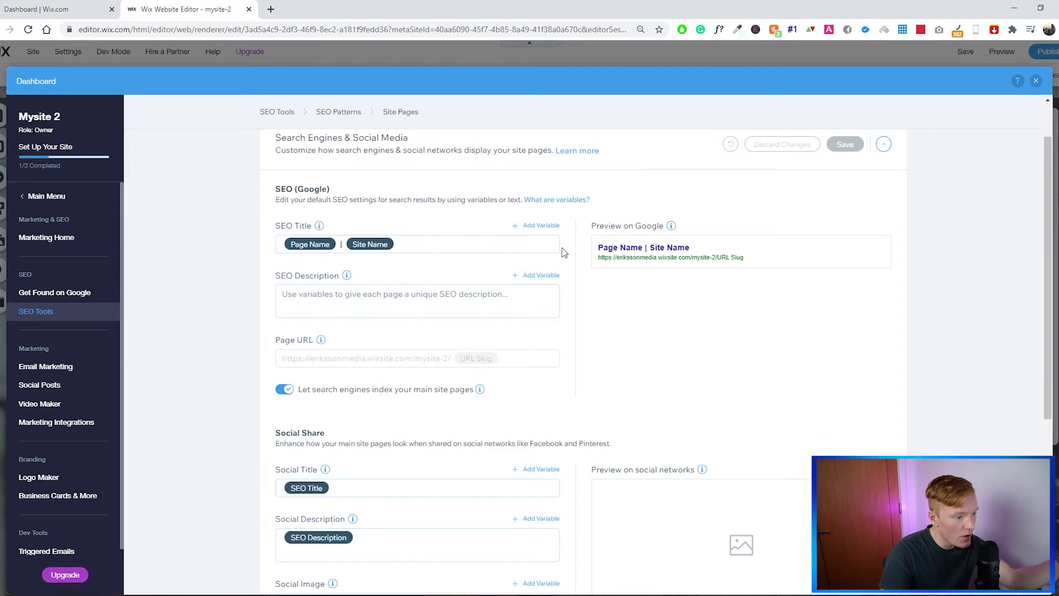
Add the City variable to the SEO title after the site name.
click(541, 226)
scroll(507, 298, down, 5)
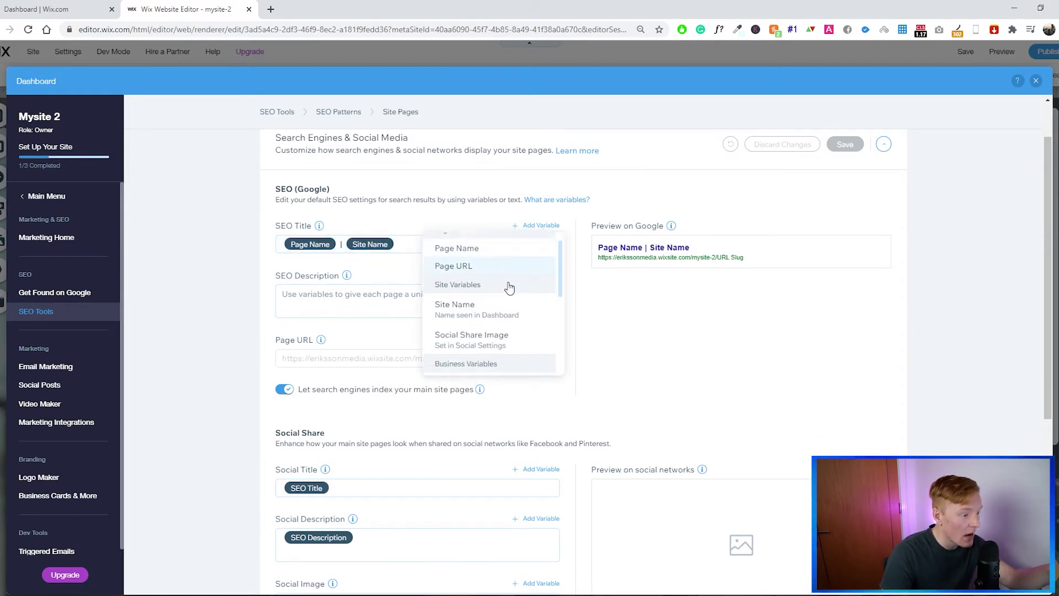
scroll(504, 325, down, 1)
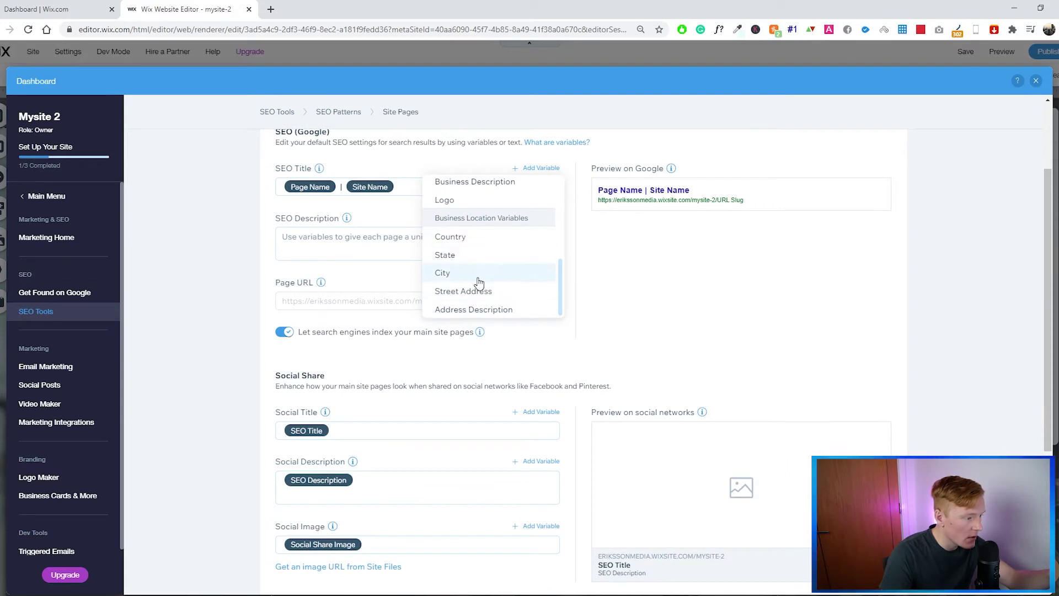
click(466, 273)
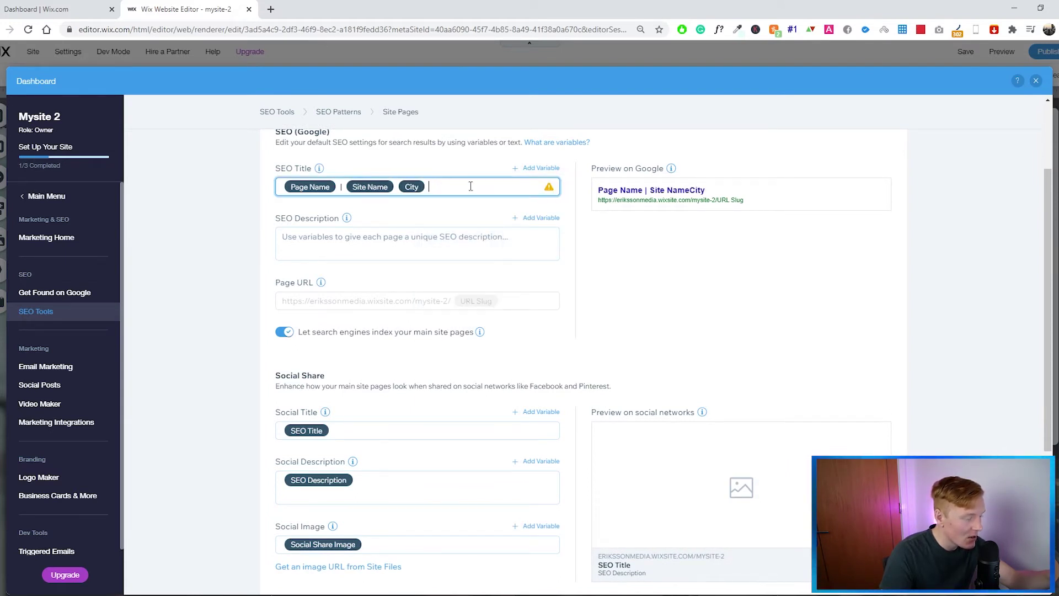
scroll(425, 243, up, 1)
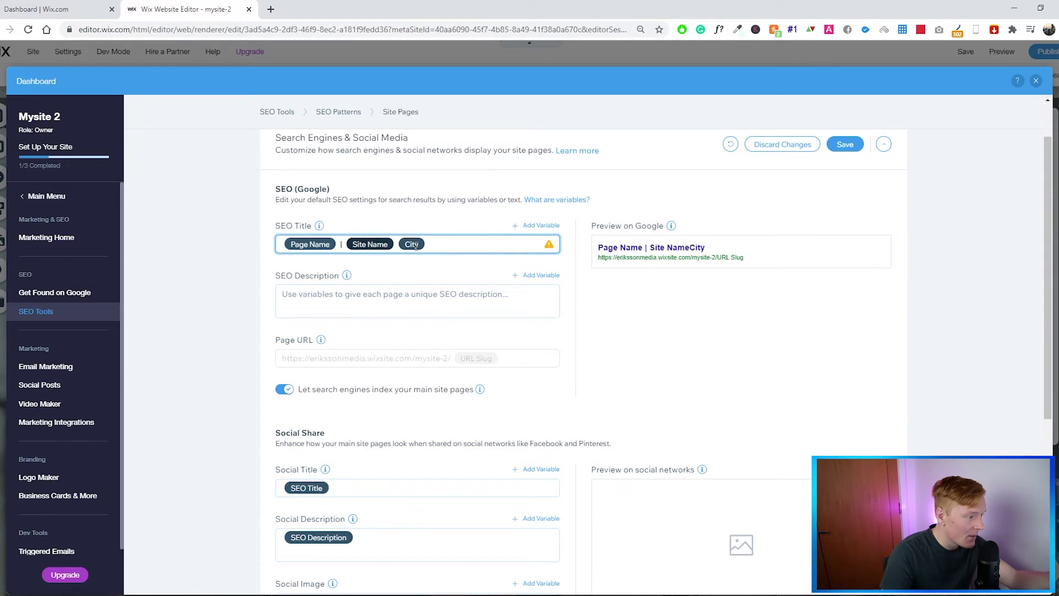
Examine how the site name and city are displayed in the Google preview title.
drag(649, 248, 724, 252)
click(697, 249)
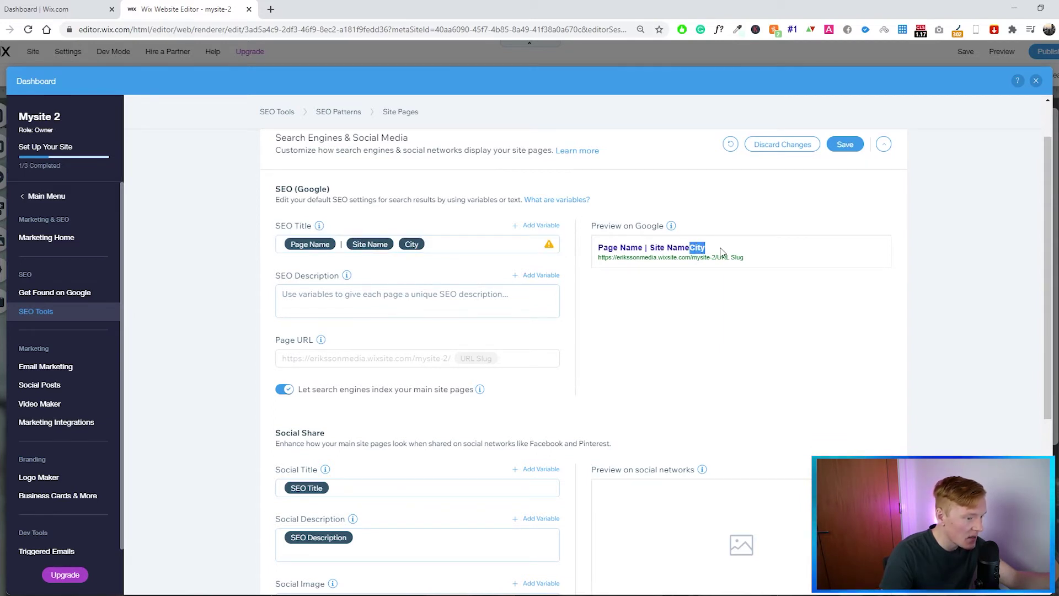
click(604, 258)
scroll(604, 257, up, 1)
drag(706, 305, 678, 303)
click(719, 307)
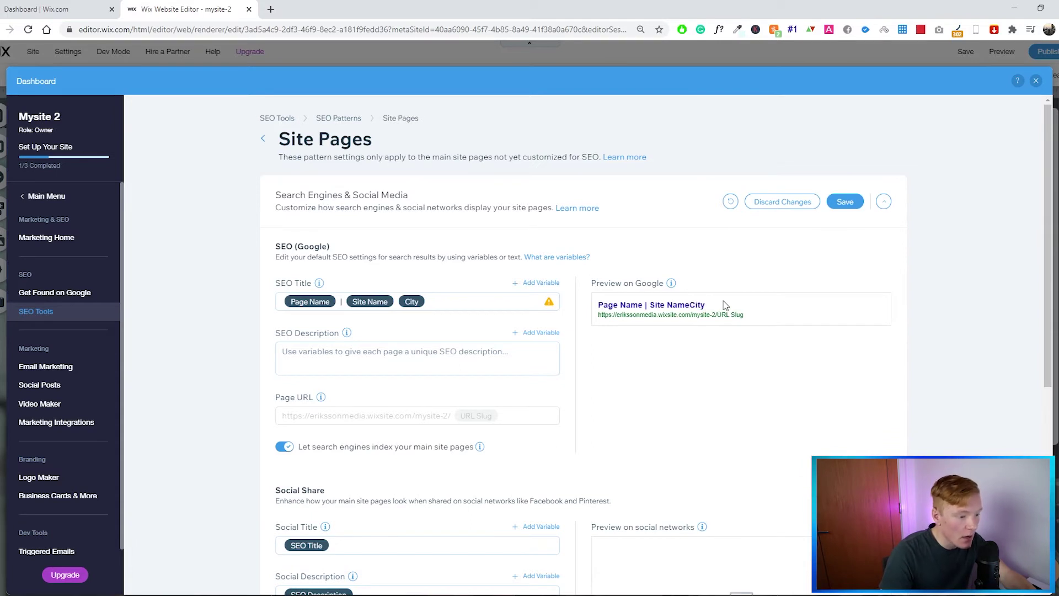
Remove the City variable from the SEO title.
click(442, 301)
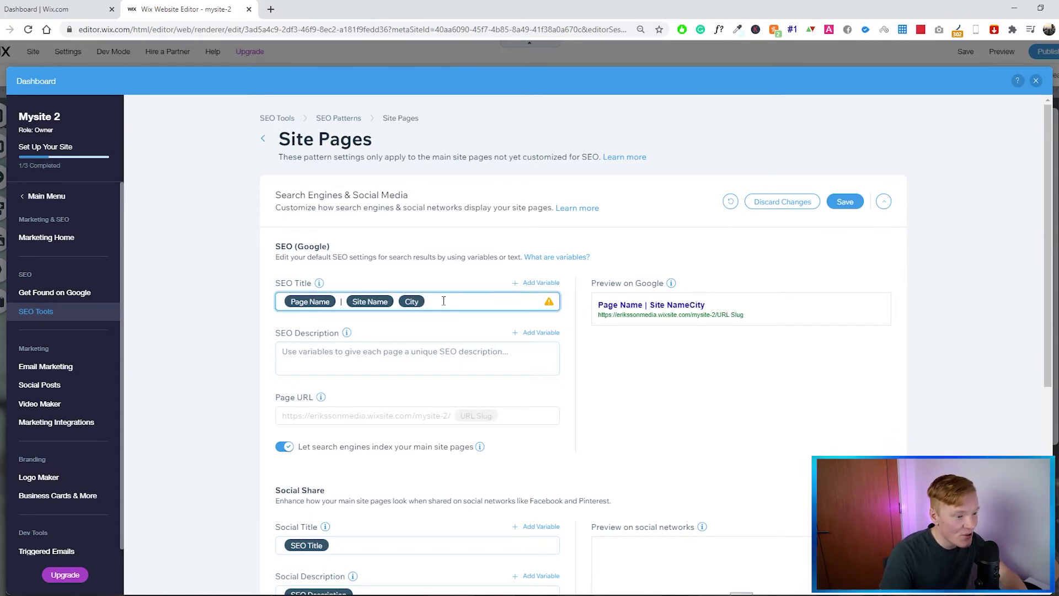
key(BackSpace)
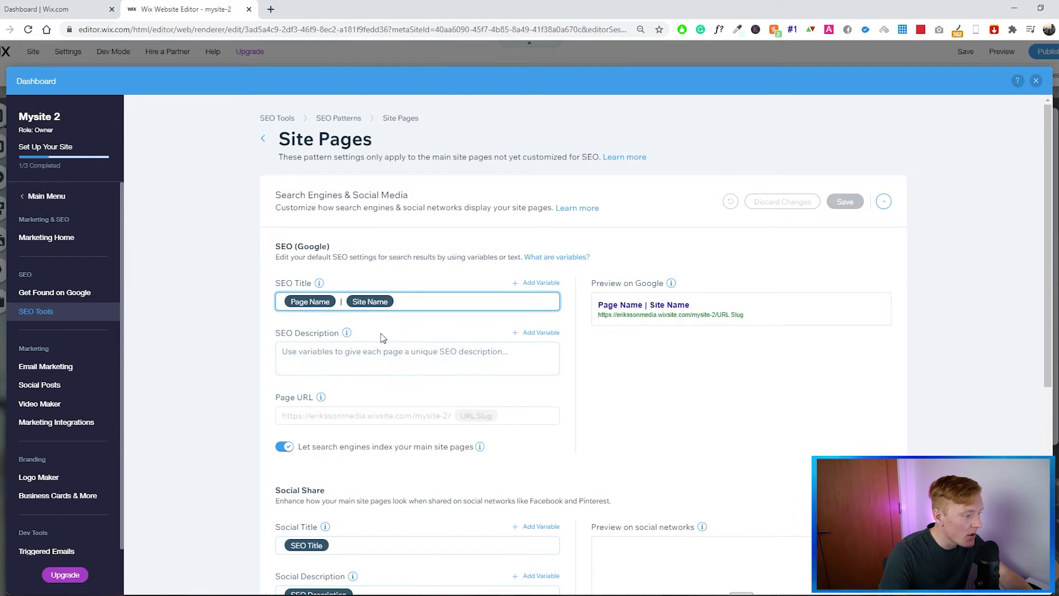
Review the variables available for the SEO description and add the Business Description variable to it.
click(404, 359)
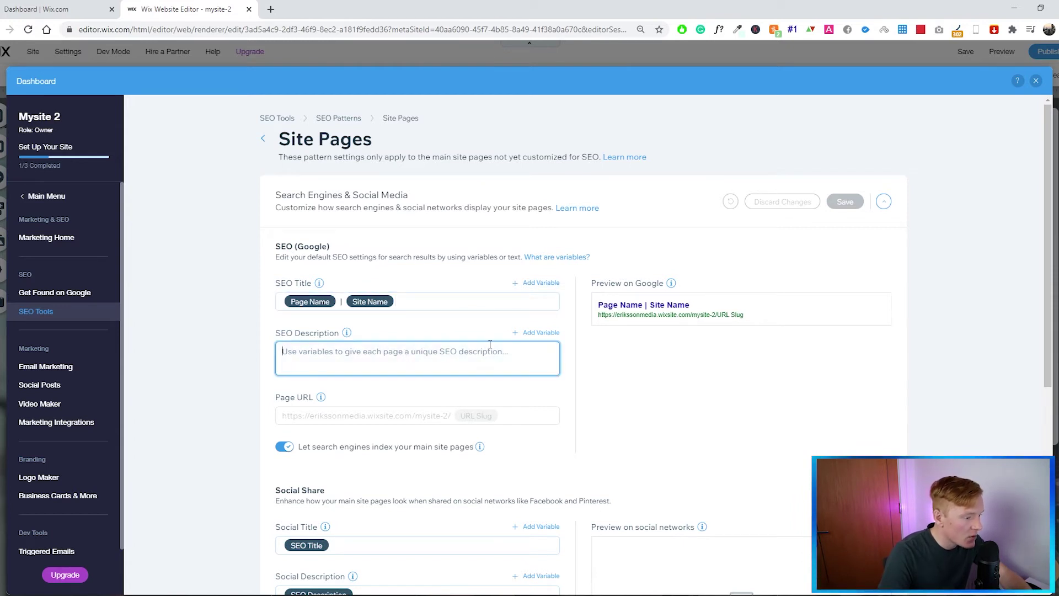
click(538, 332)
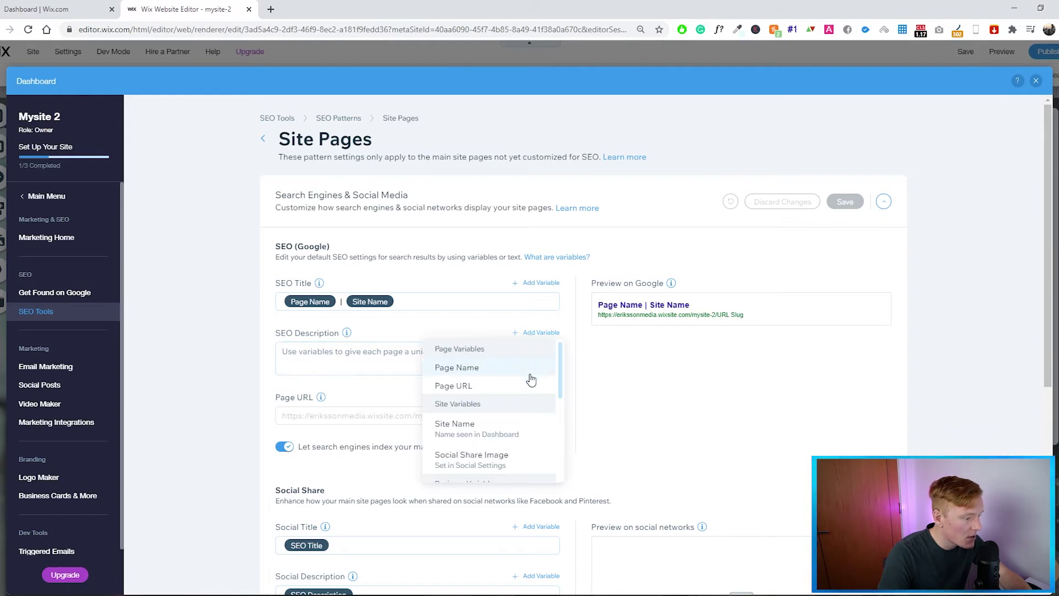
scroll(527, 381, down, 5)
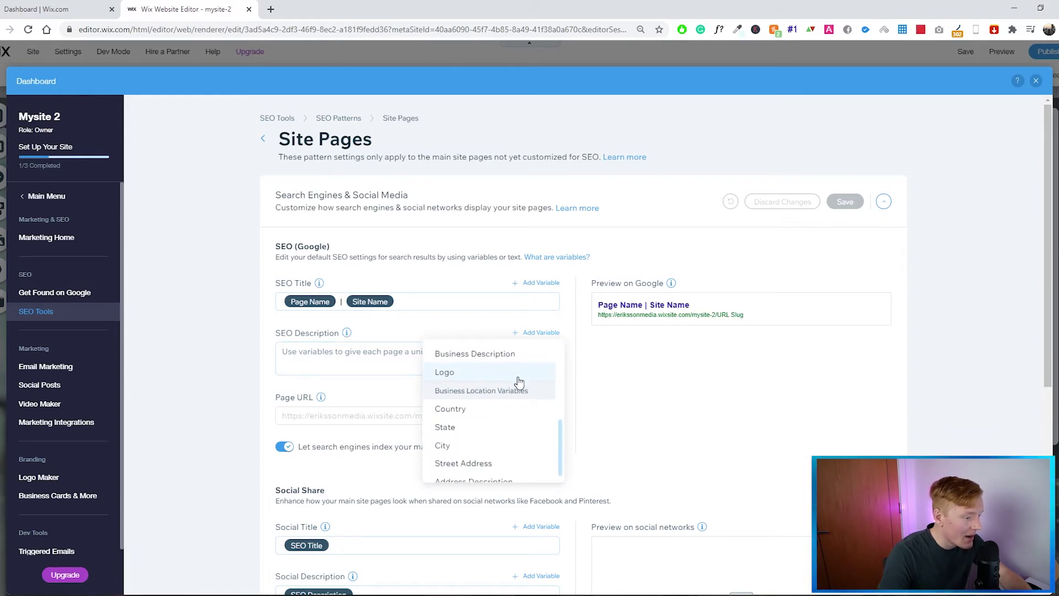
scroll(521, 389, up, 5)
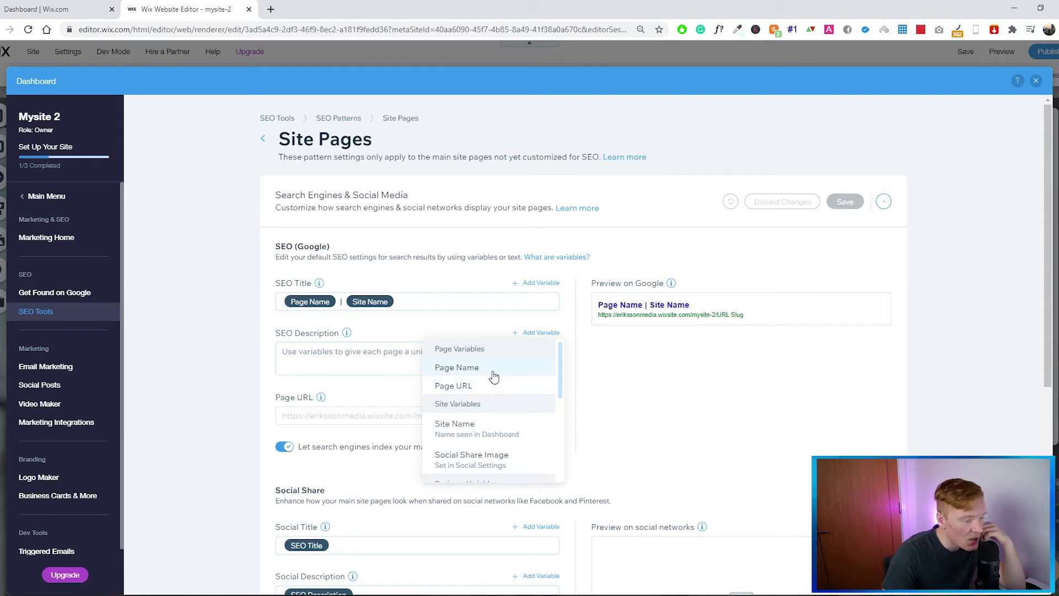
scroll(494, 378, down, 2)
scroll(496, 379, up, 1)
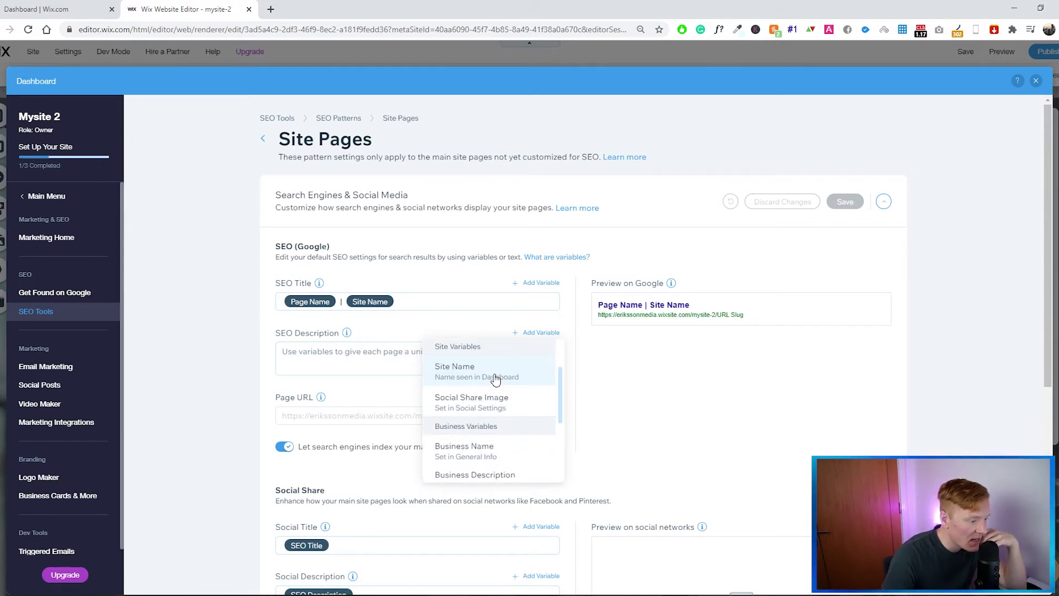
scroll(496, 386, down, 2)
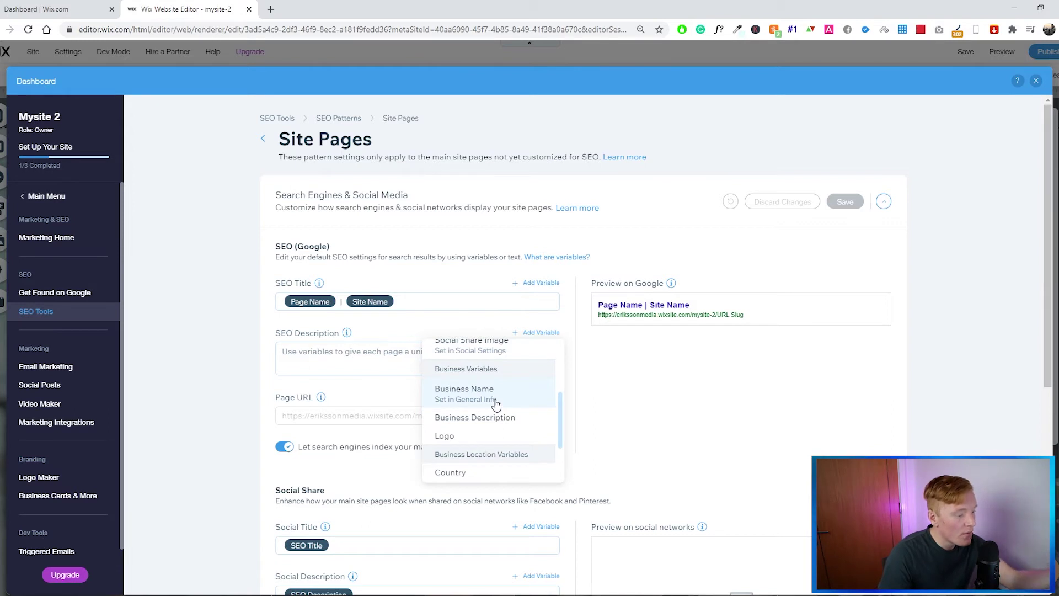
scroll(496, 386, down, 1)
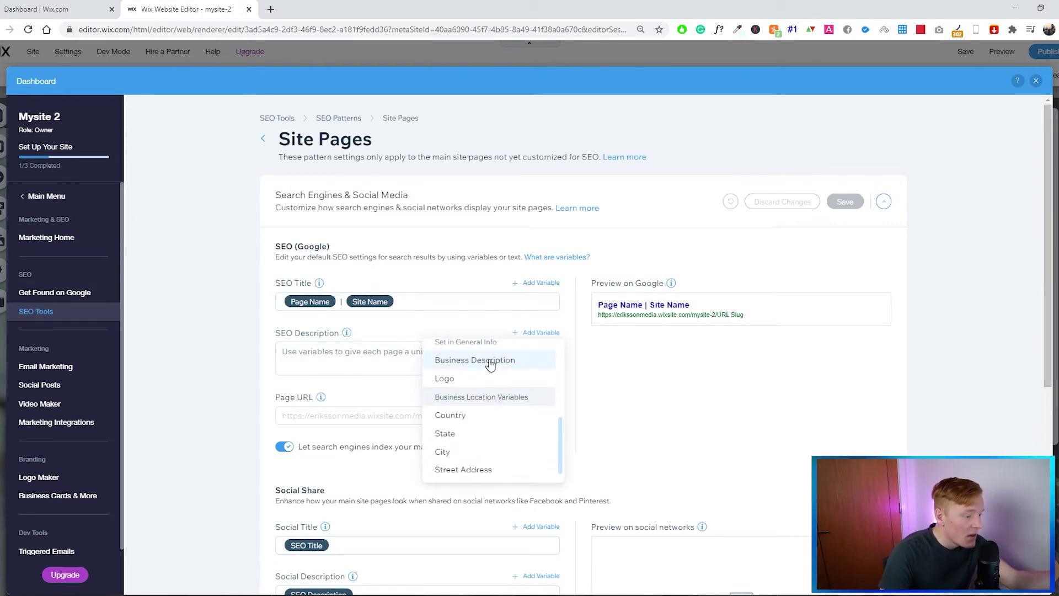
click(489, 359)
scroll(401, 348, down, 1)
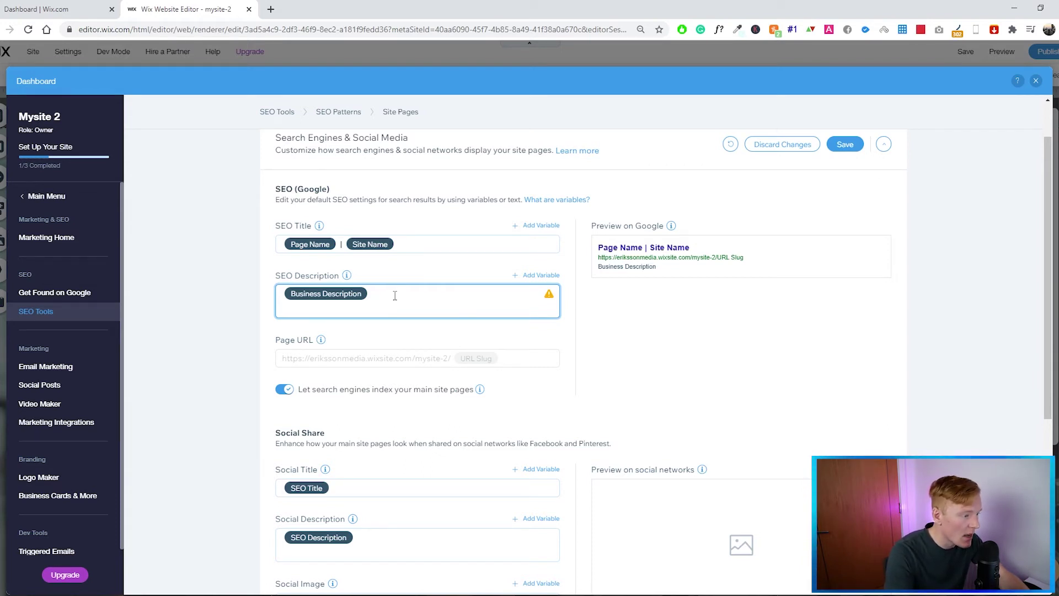
Remove the Business Description variable from the SEO description.
drag(330, 294, 251, 289)
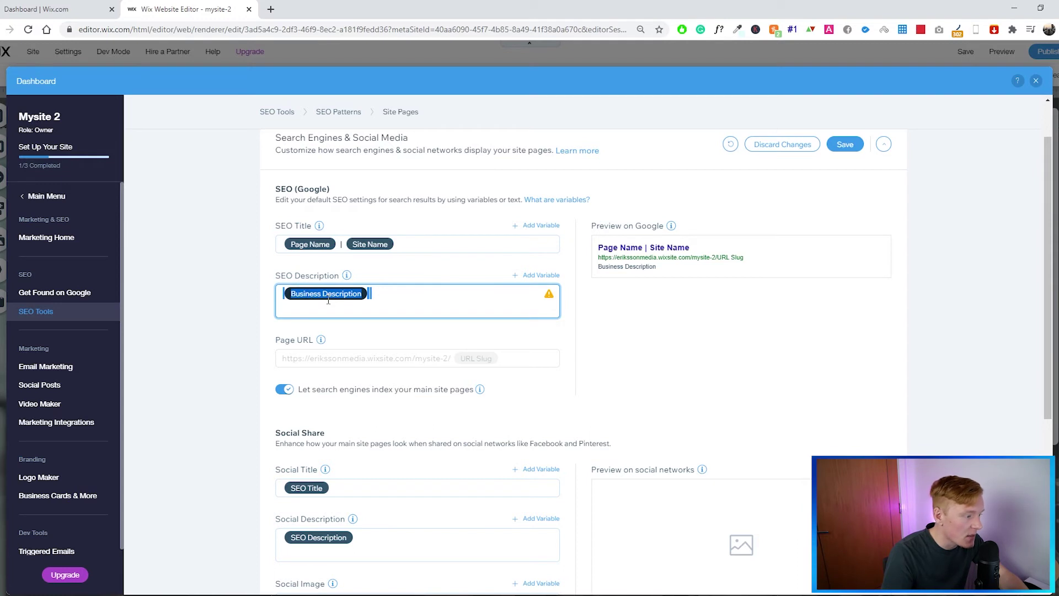
key(BackSpace)
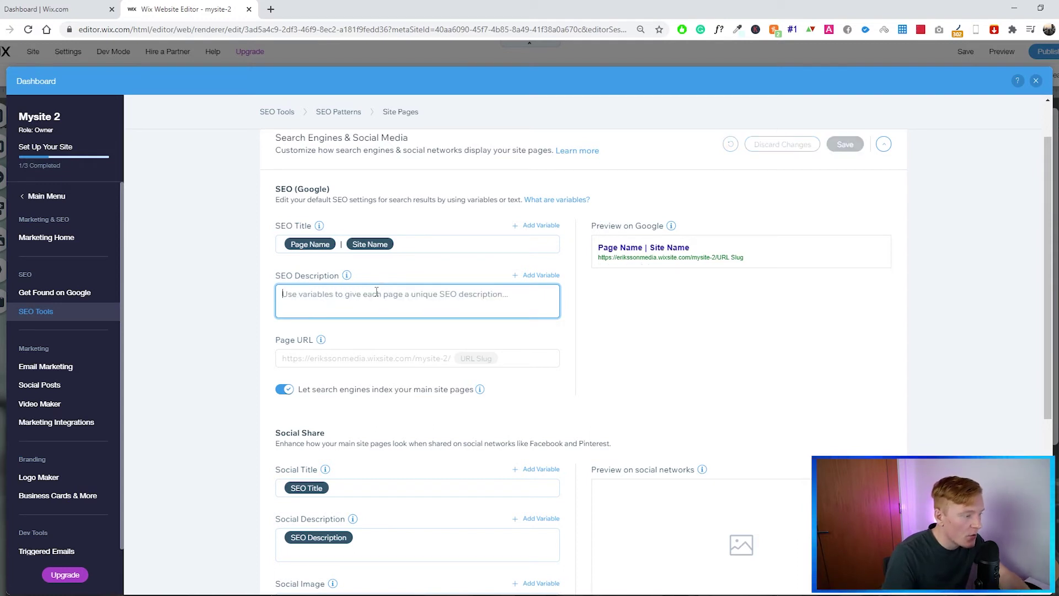
Review the variables offered for the SEO description and read the information about the Page URL field.
click(522, 276)
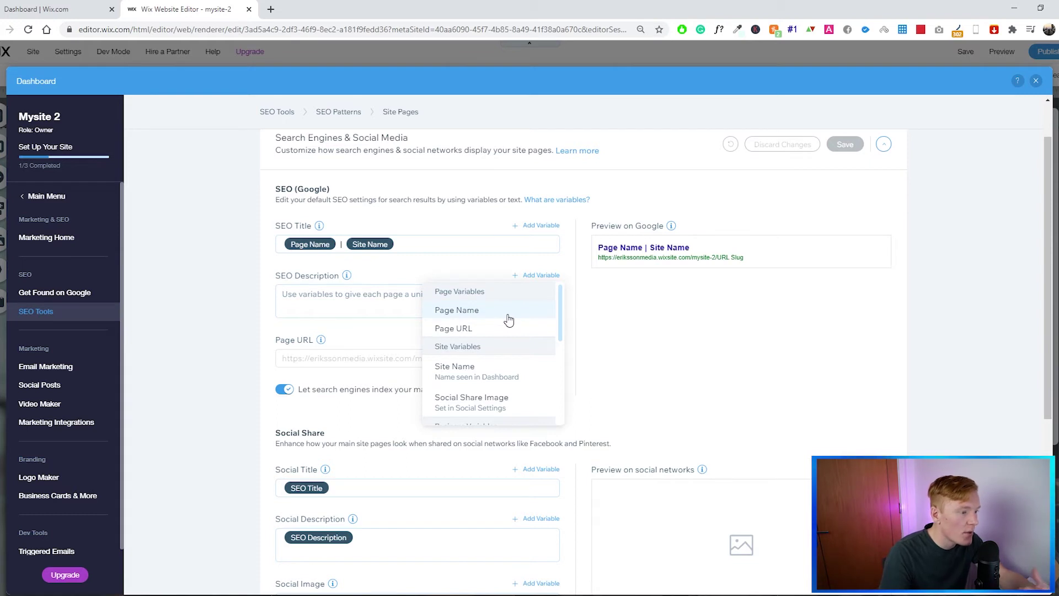
click(419, 273)
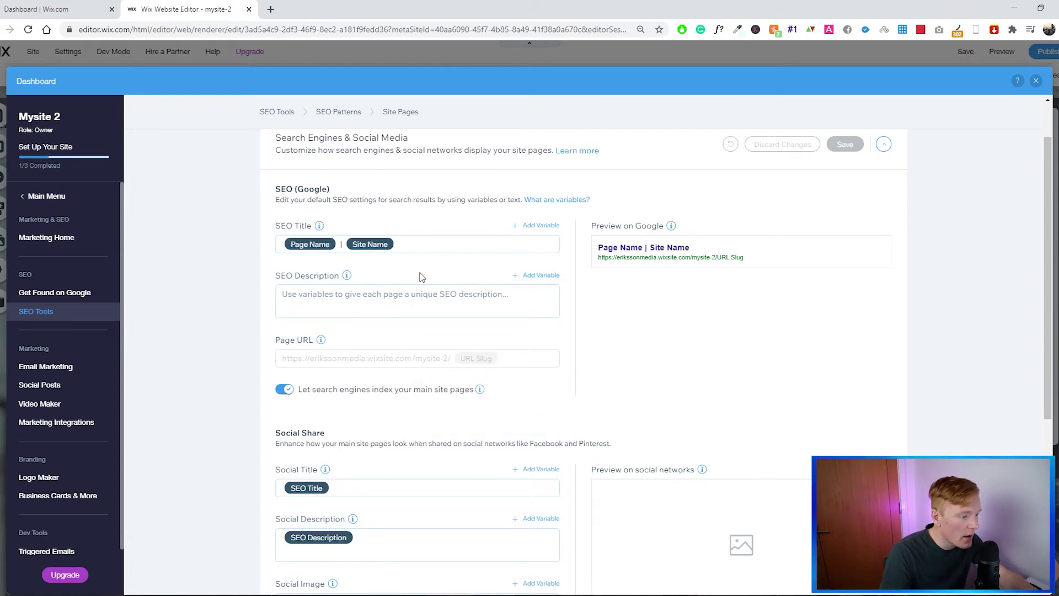
scroll(342, 389, up, 2)
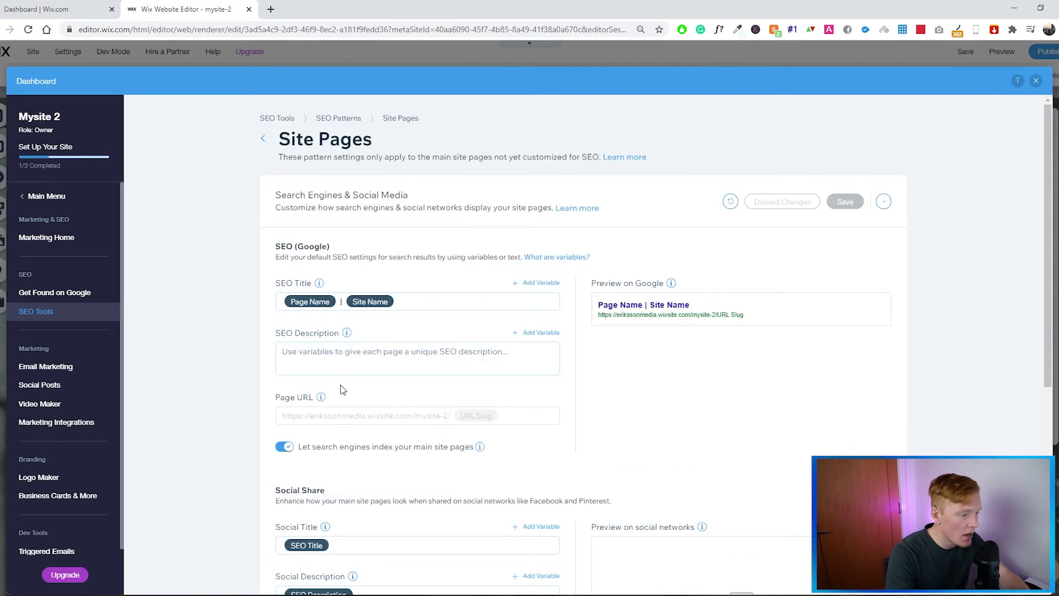
scroll(346, 374, down, 2)
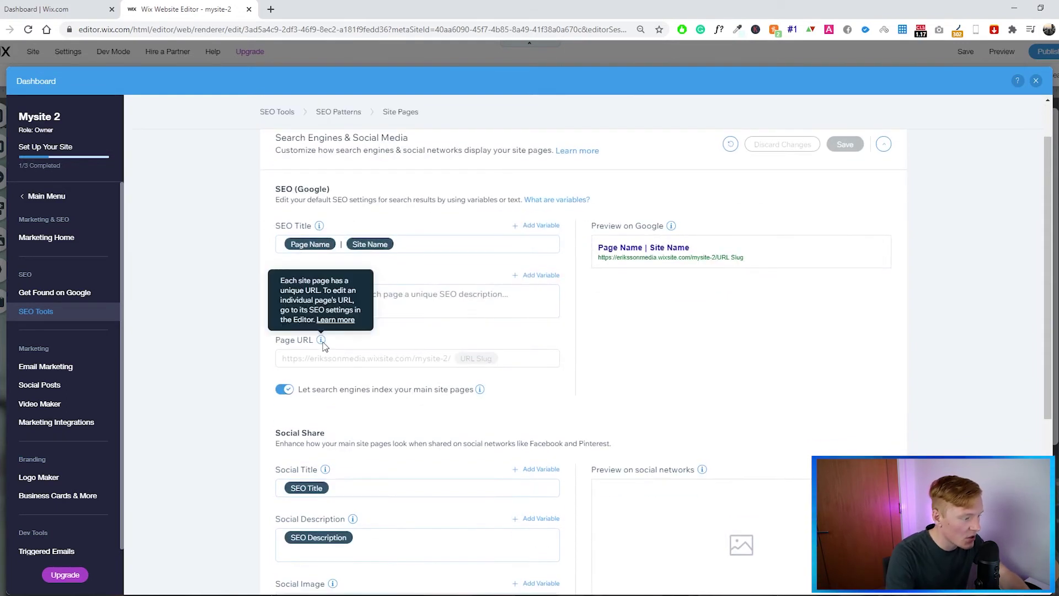
mouse_move(323, 341)
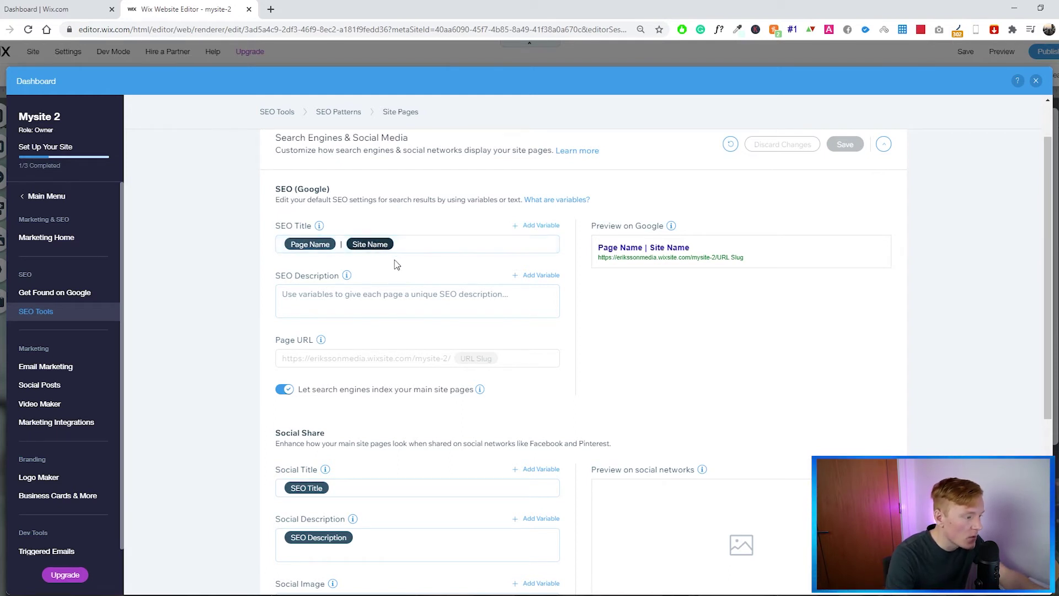
click(352, 298)
click(487, 281)
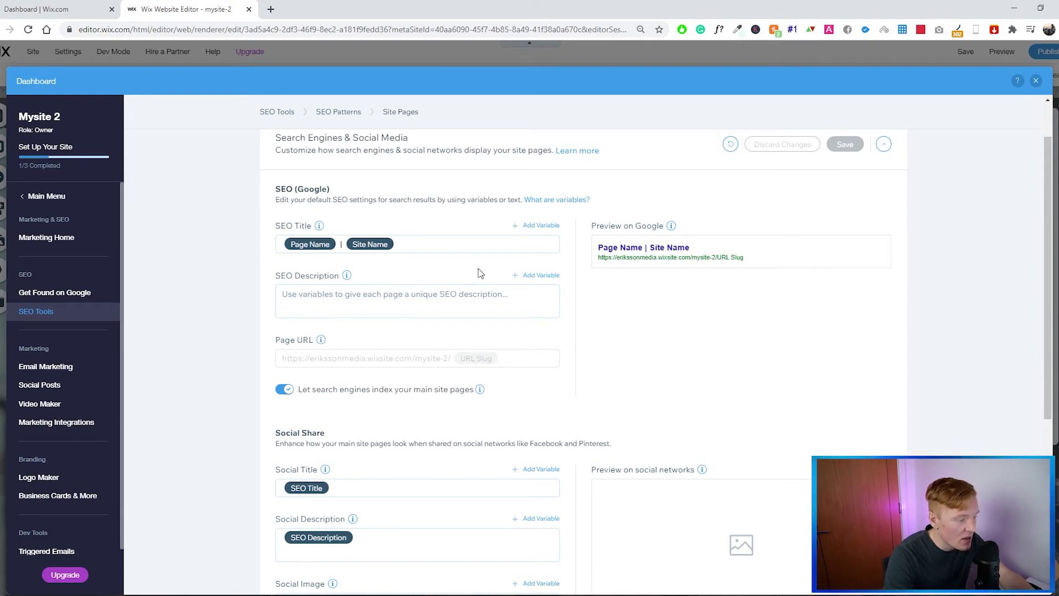
Examine the Social Share settings and the title and description area of the social network preview.
scroll(509, 295, down, 1)
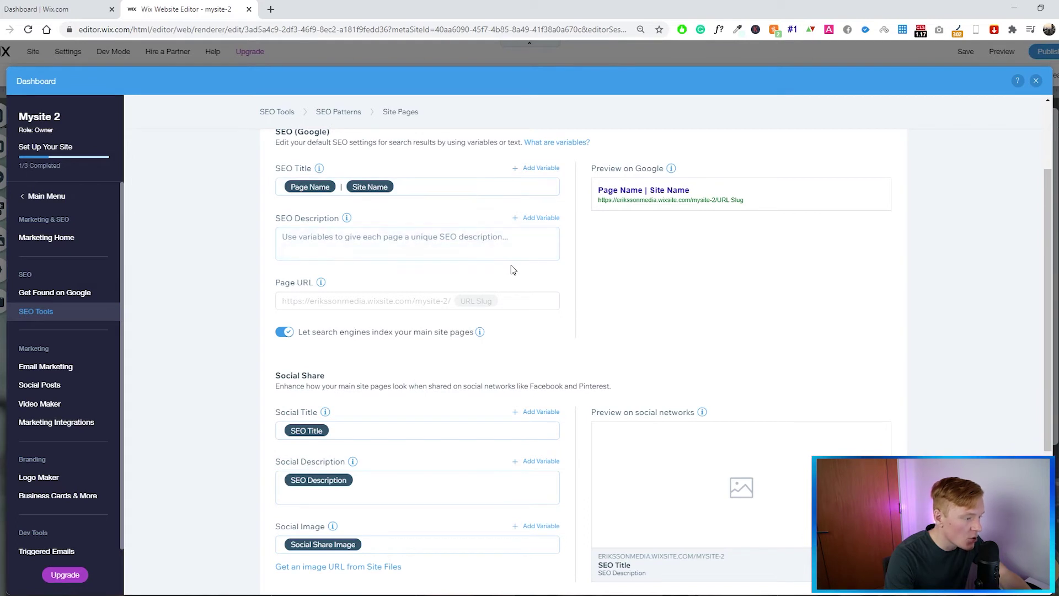
scroll(511, 267, down, 2)
scroll(486, 271, up, 1)
scroll(477, 267, down, 1)
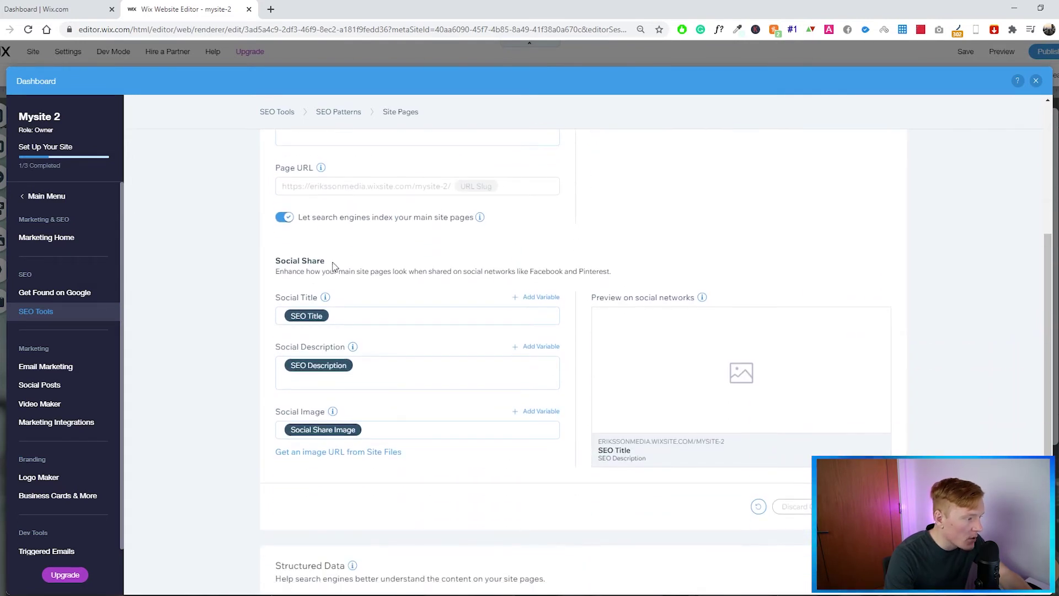
drag(286, 261, 345, 267)
click(418, 267)
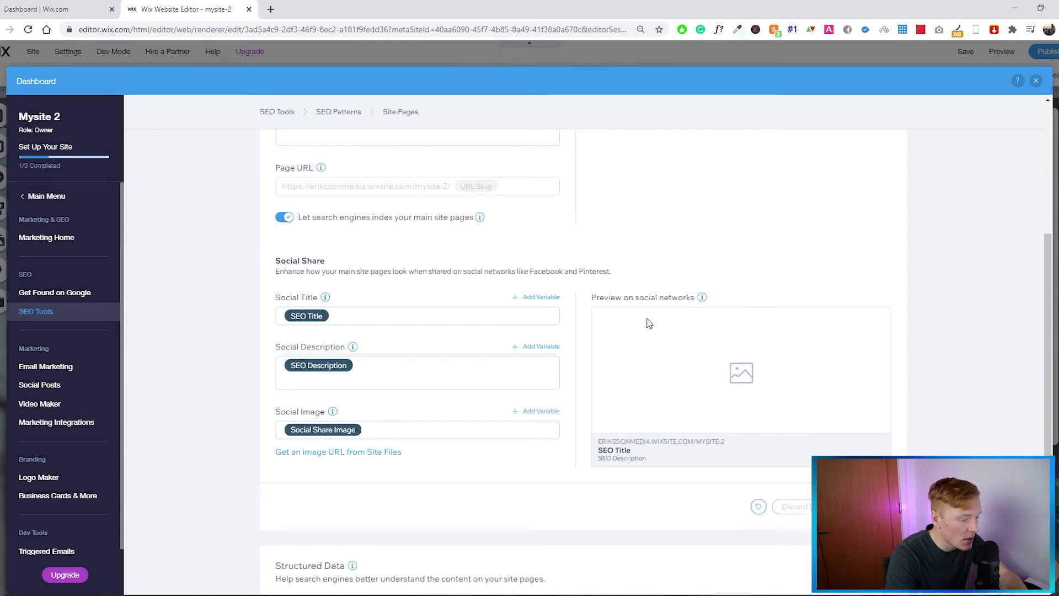
triple_click(652, 458)
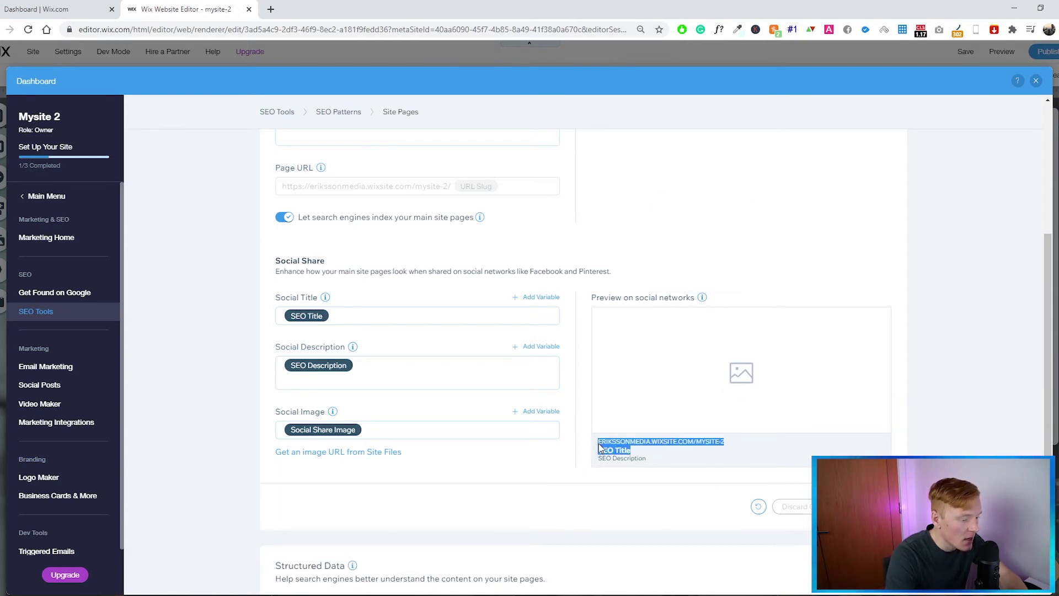
drag(643, 465, 555, 460)
click(555, 456)
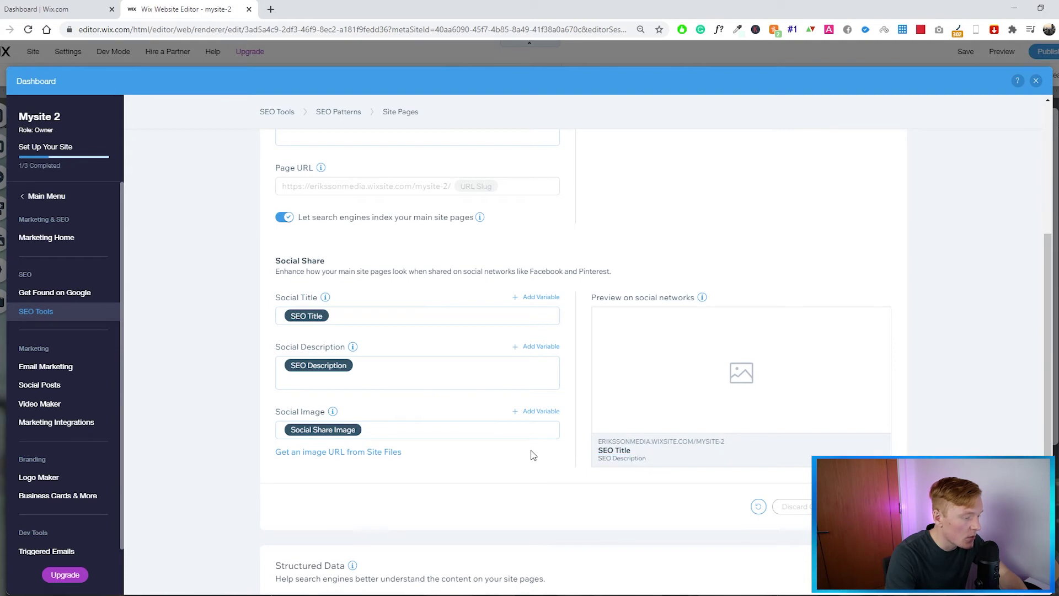
Compare the Google search preview with the social network preview.
scroll(640, 279, up, 4)
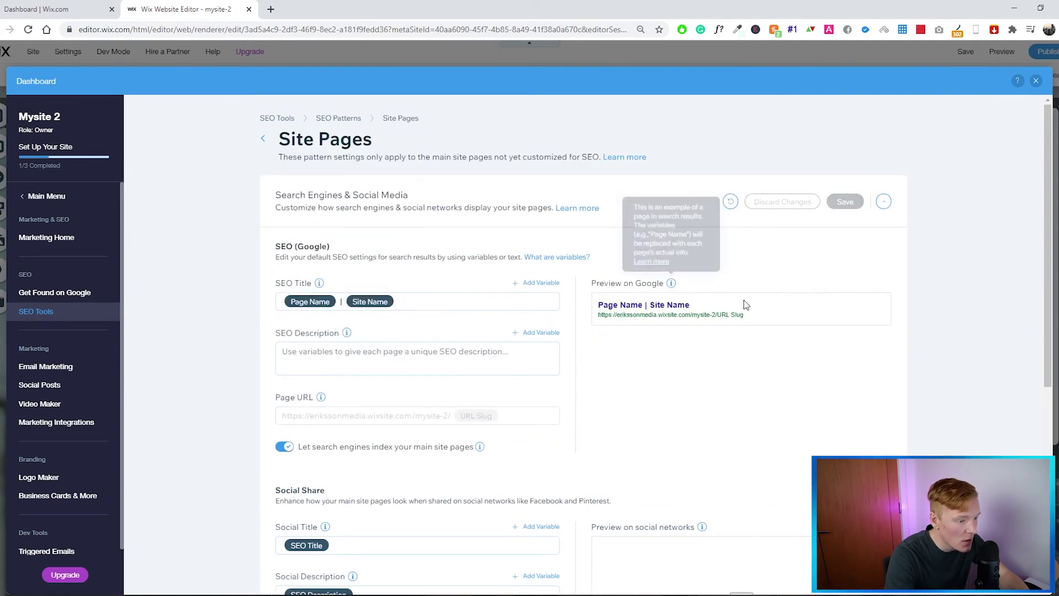
drag(745, 317, 619, 305)
click(640, 370)
scroll(640, 370, down, 3)
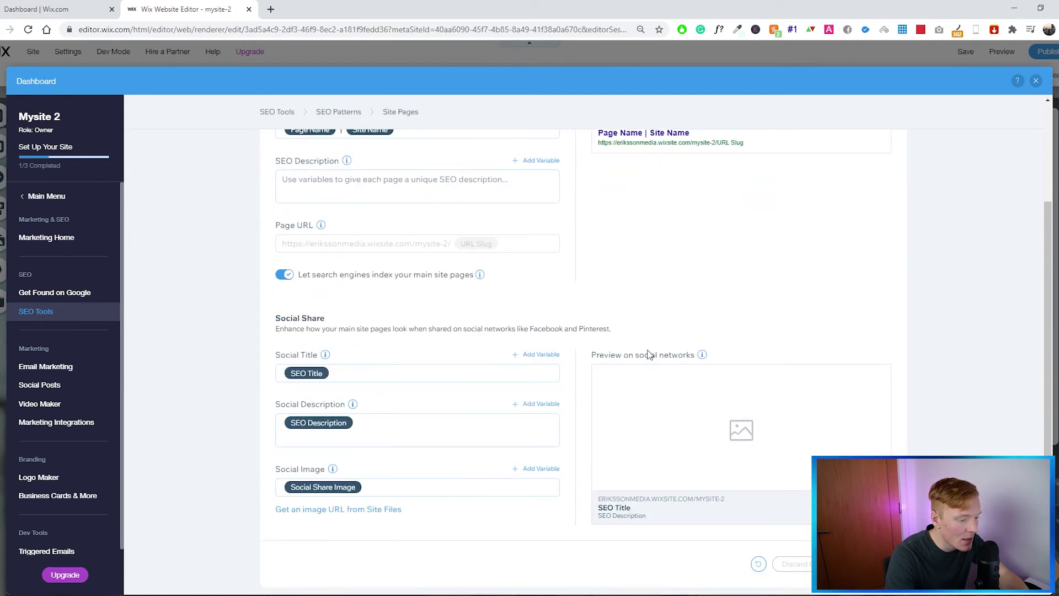
scroll(662, 328, down, 2)
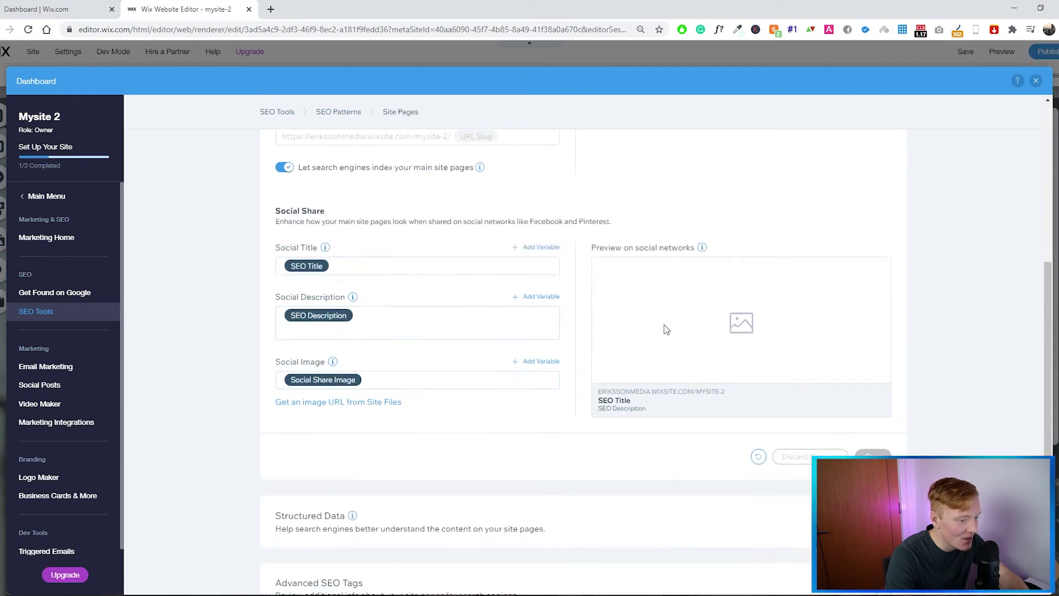
scroll(655, 324, up, 1)
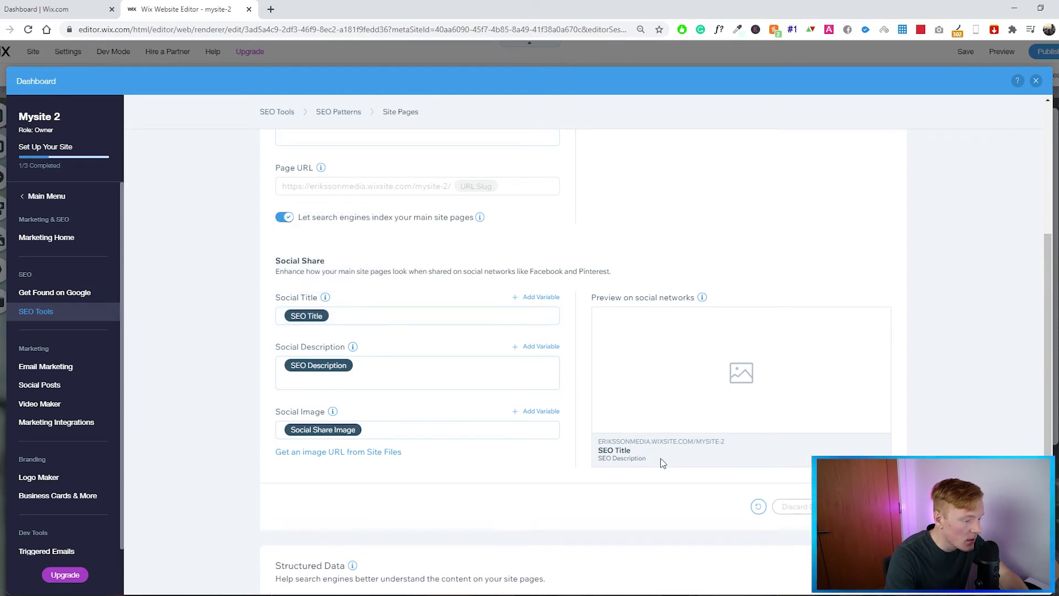
Check how the Social Title and Social Description fields correspond to the text lines in the social network preview.
drag(626, 458, 584, 442)
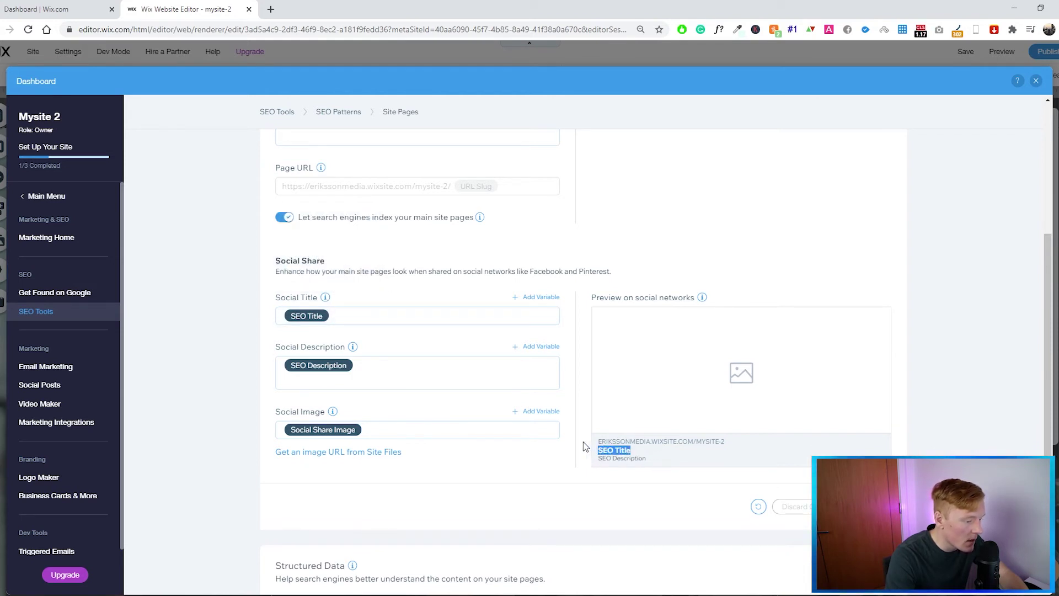
click(389, 318)
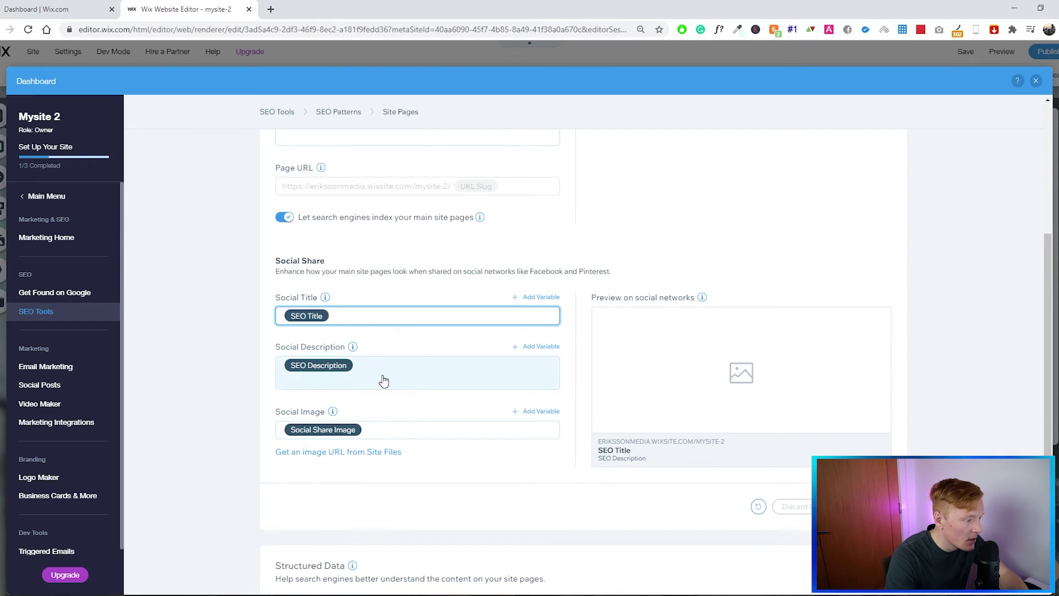
drag(655, 460, 597, 469)
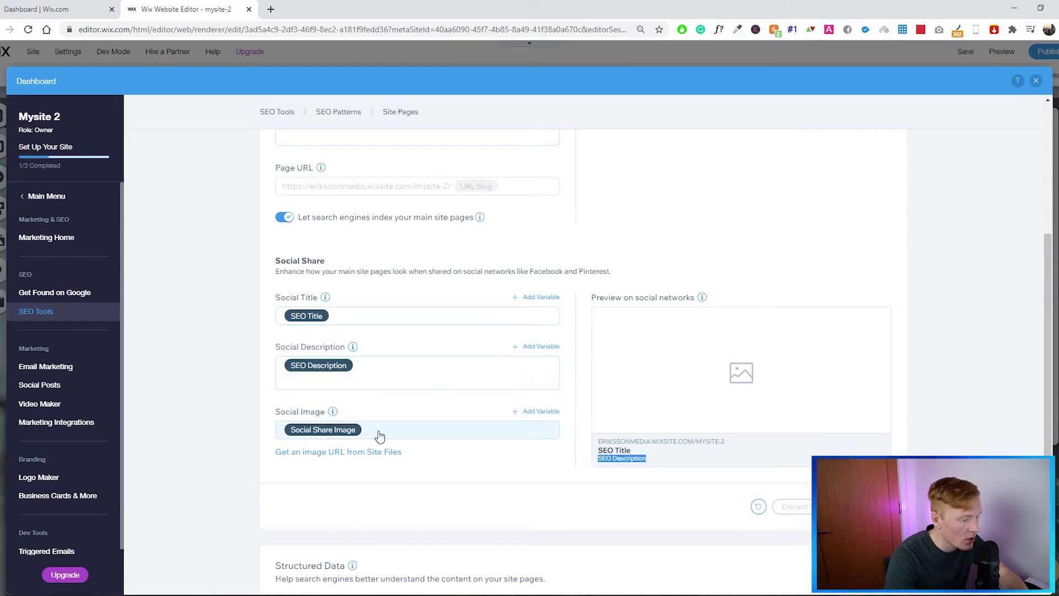
click(383, 316)
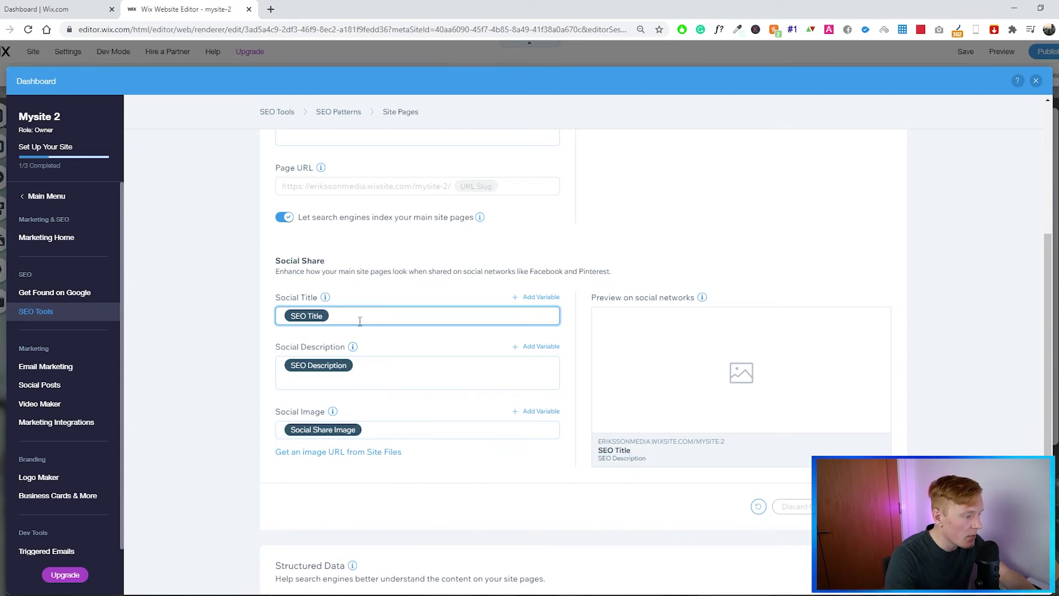
Examine how the Page Name and Site Name variables of the SEO title appear in the Google preview and relate to the Social Title.
scroll(306, 325, up, 3)
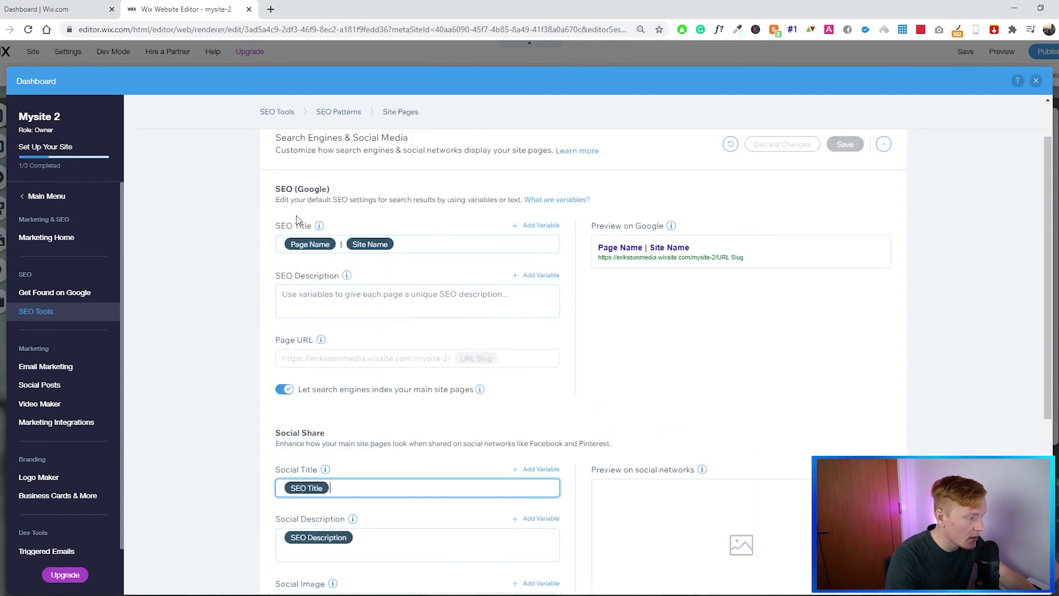
click(282, 228)
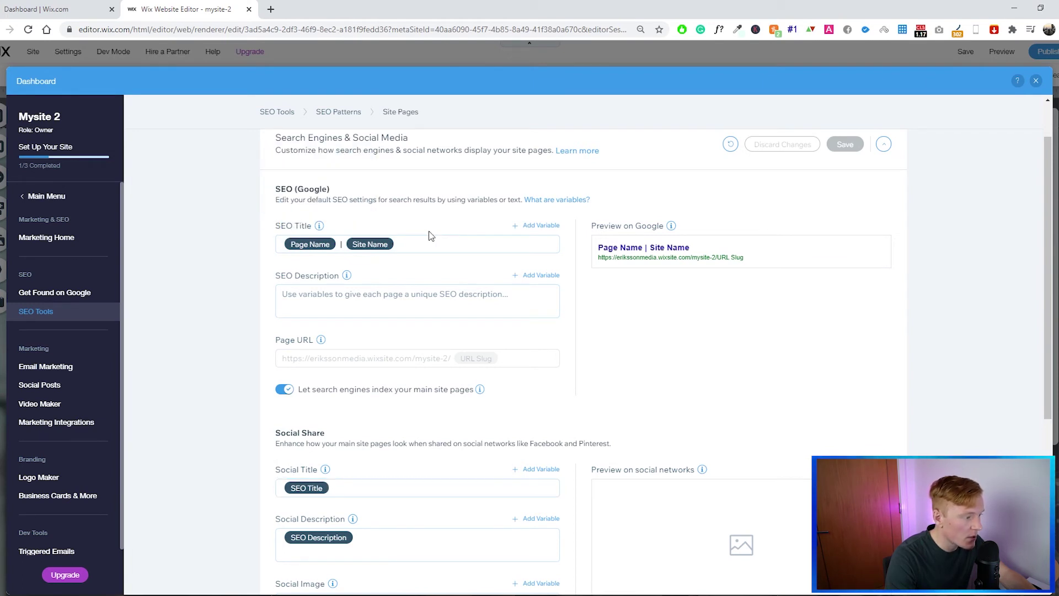
scroll(537, 267, down, 2)
scroll(571, 264, up, 1)
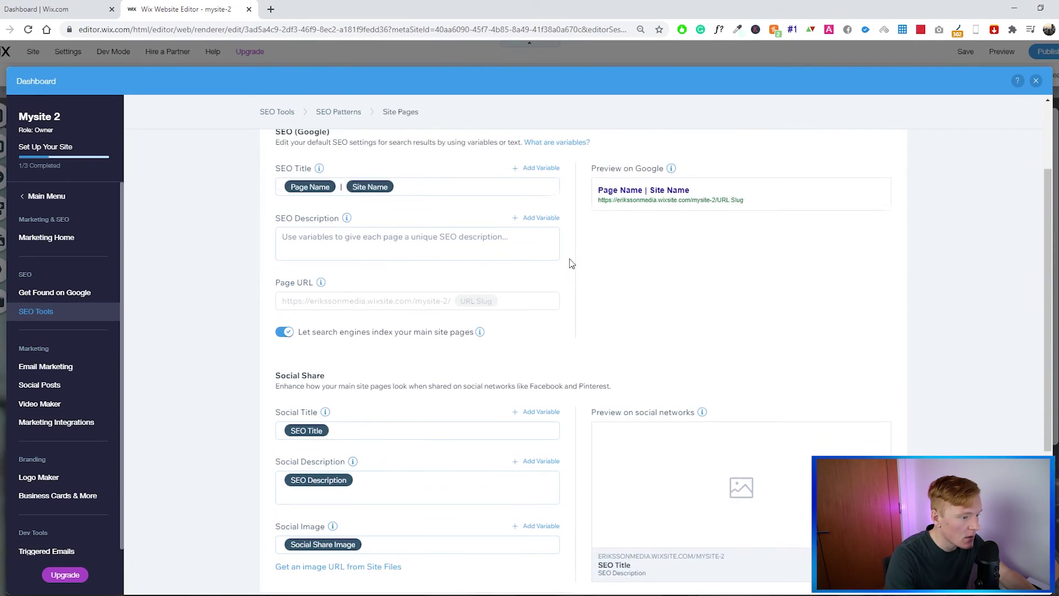
drag(592, 191, 693, 188)
click(692, 188)
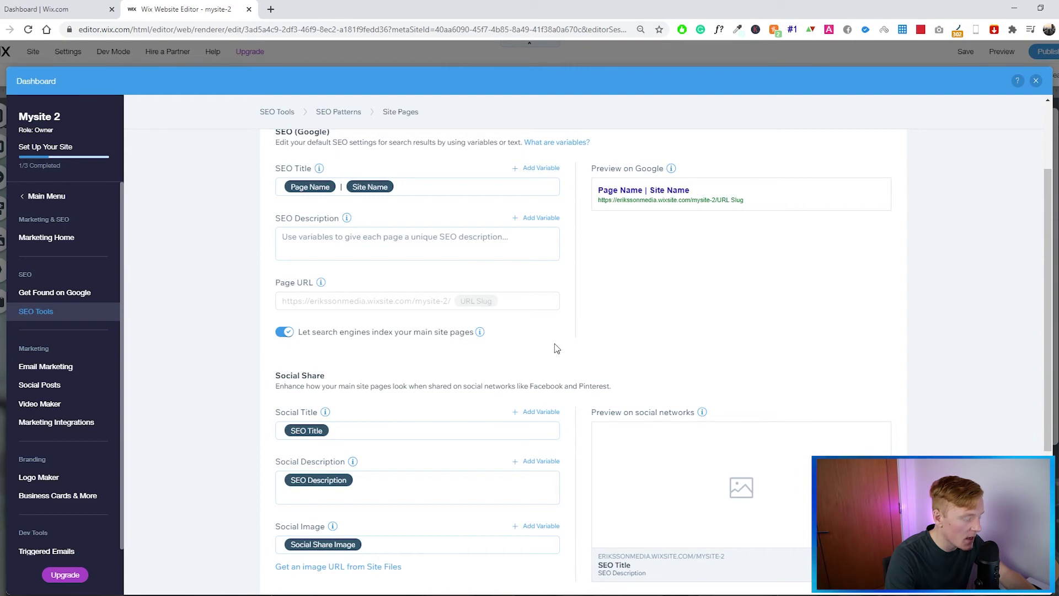
scroll(513, 351, down, 1)
scroll(629, 225, up, 2)
drag(642, 248, 584, 248)
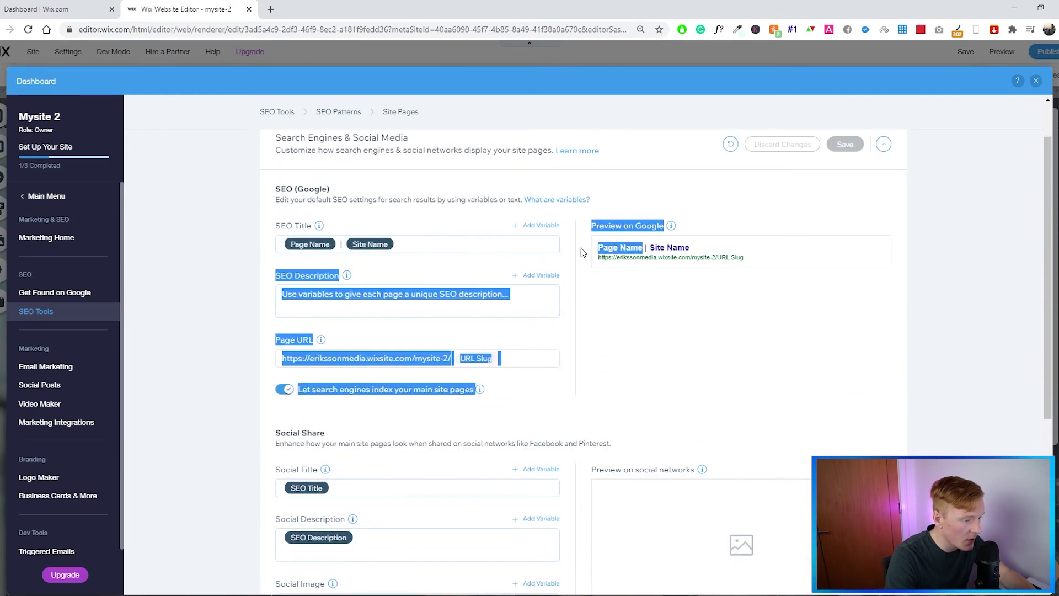
click(652, 245)
drag(660, 245, 716, 255)
scroll(716, 255, down, 3)
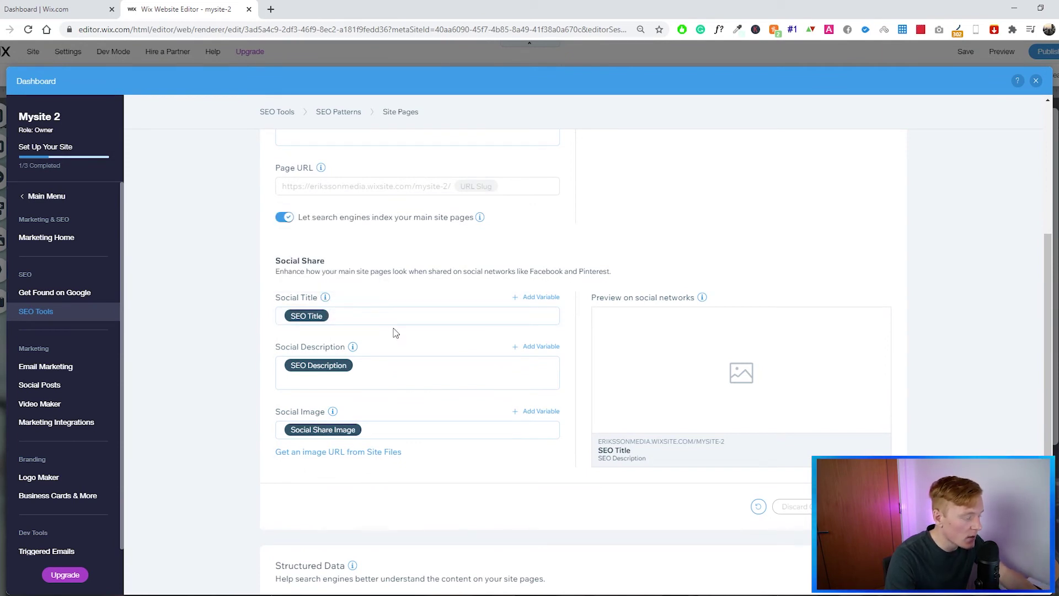
Compare the Social Description with the SEO Description field and review the Social Image setting.
drag(279, 353, 390, 345)
click(368, 354)
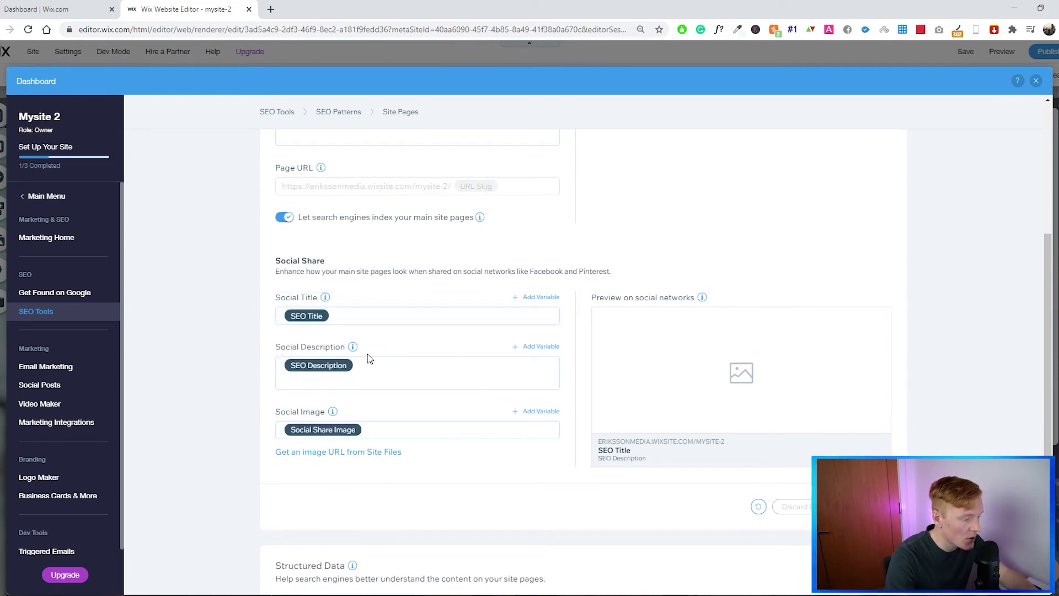
click(358, 367)
scroll(362, 359, up, 3)
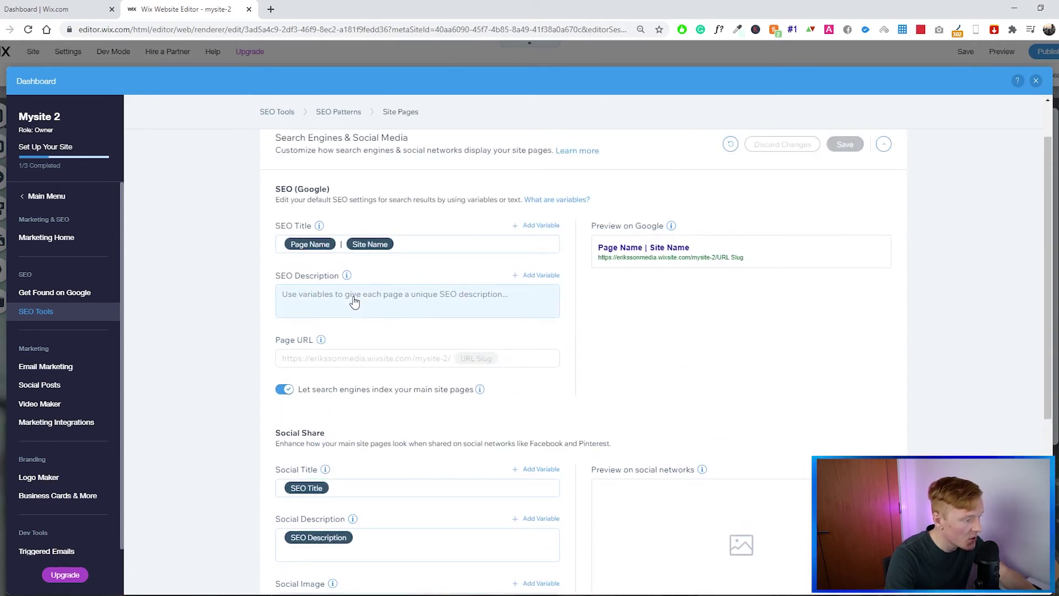
scroll(356, 298, down, 3)
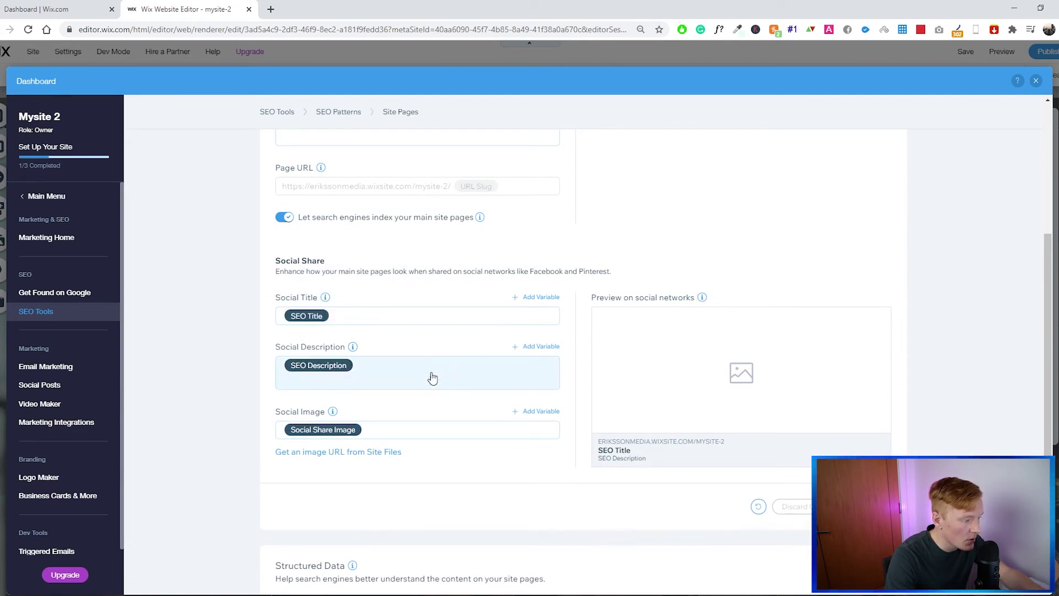
scroll(395, 409, down, 1)
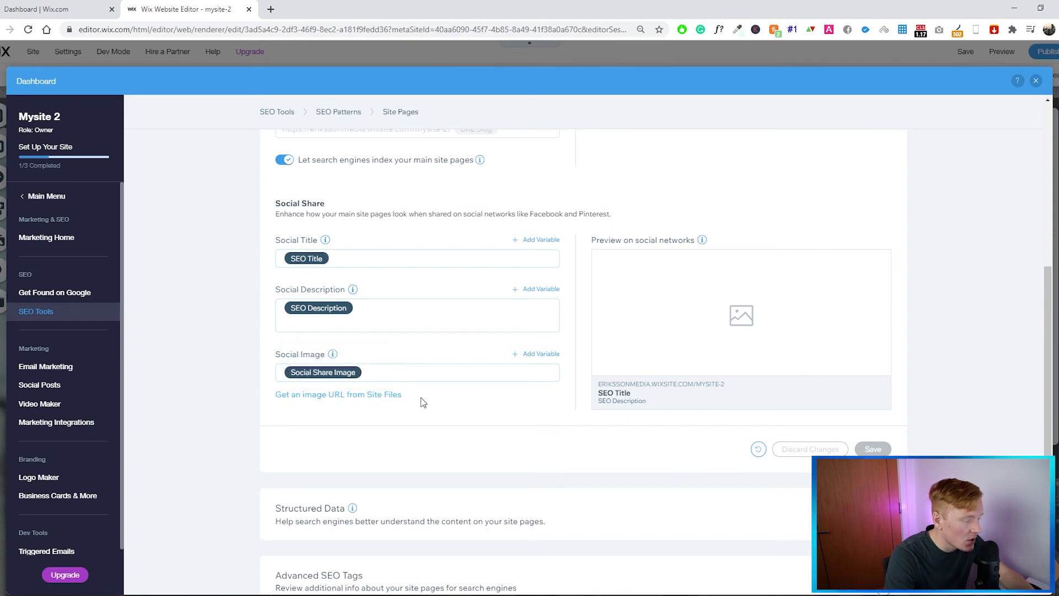
scroll(496, 389, up, 5)
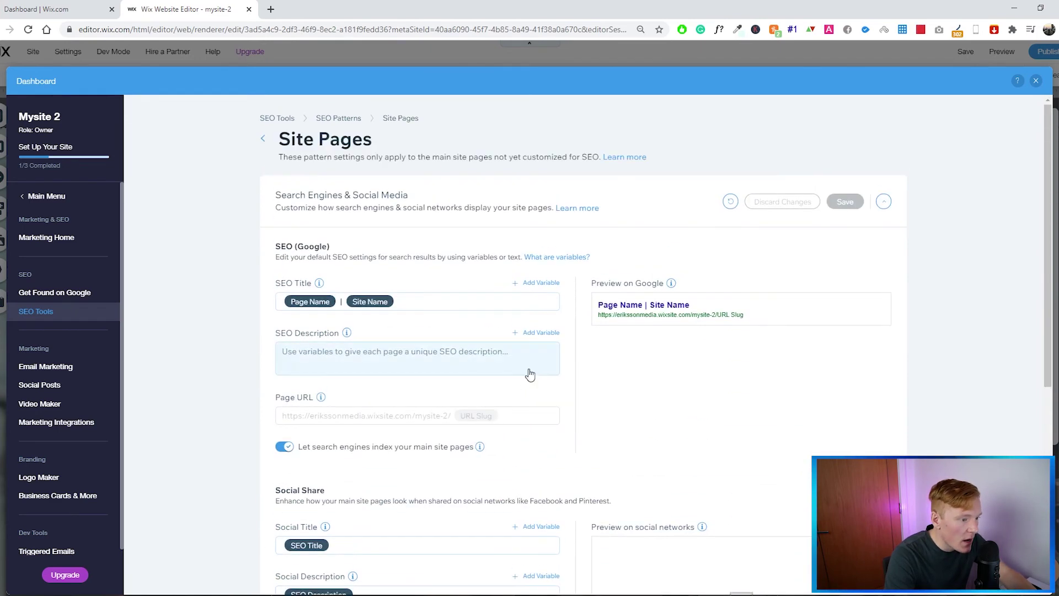
scroll(528, 372, down, 6)
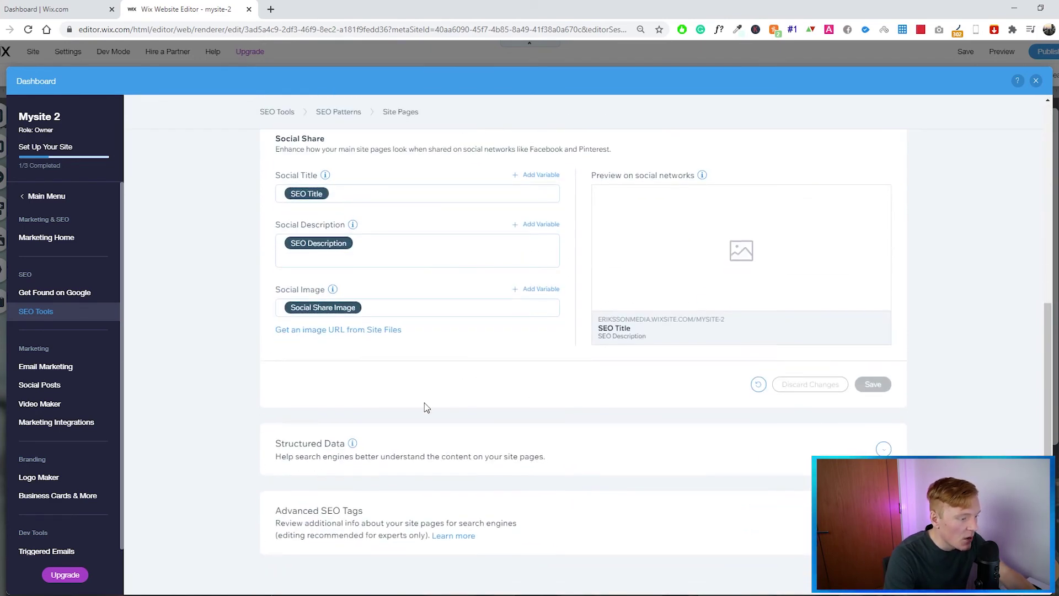
Expand the Structured Data section and read the instructions for adding structured data to the main site pages.
click(884, 449)
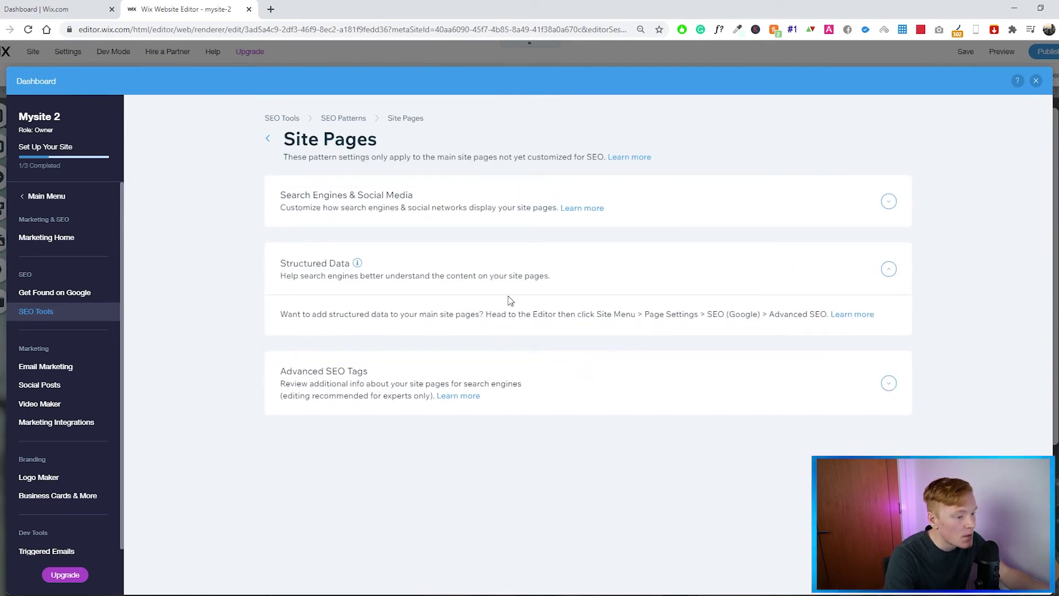
drag(279, 314, 828, 316)
click(738, 329)
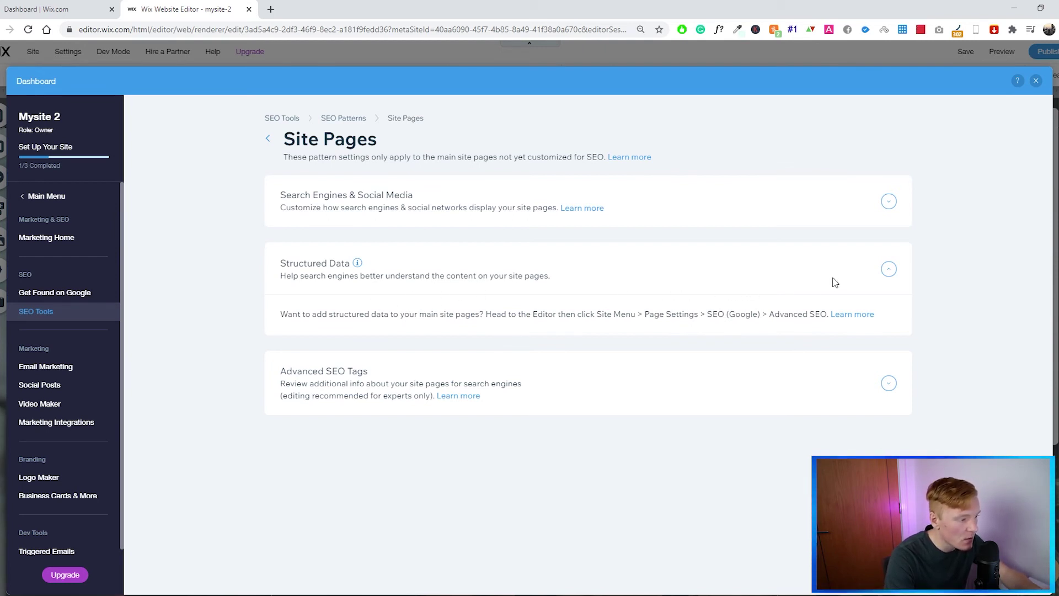
Collapse the Structured Data section, expand Advanced SEO Tags and examine the canonical tag.
click(890, 270)
click(889, 343)
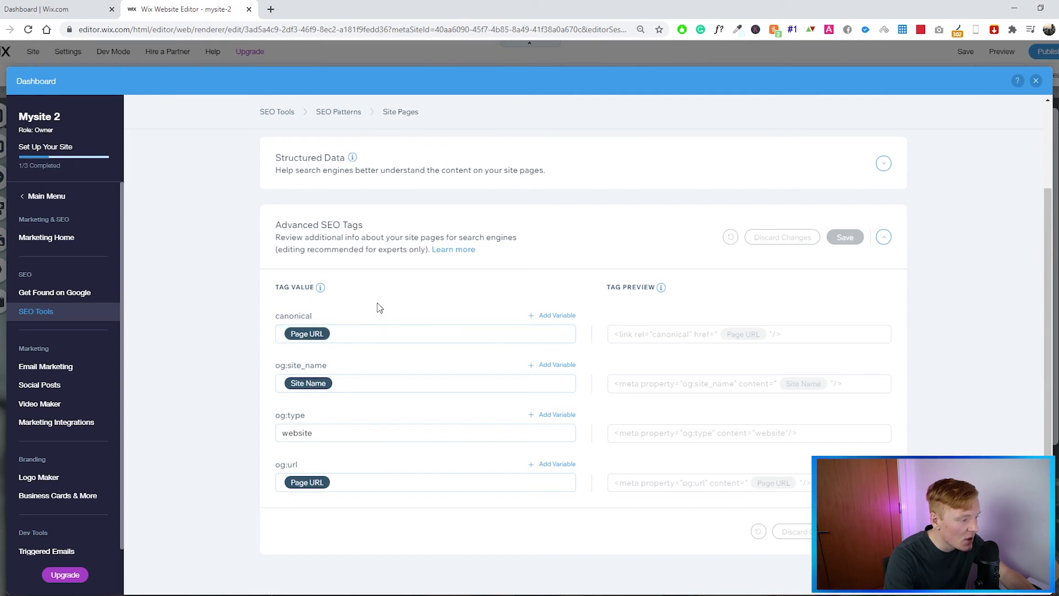
double_click(294, 316)
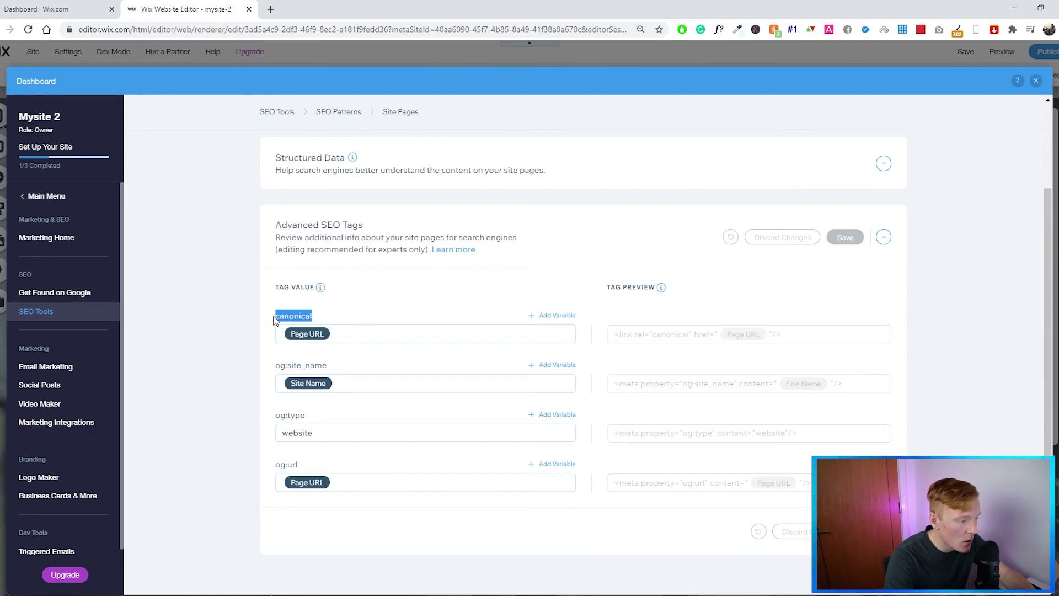
double_click(294, 317)
click(344, 322)
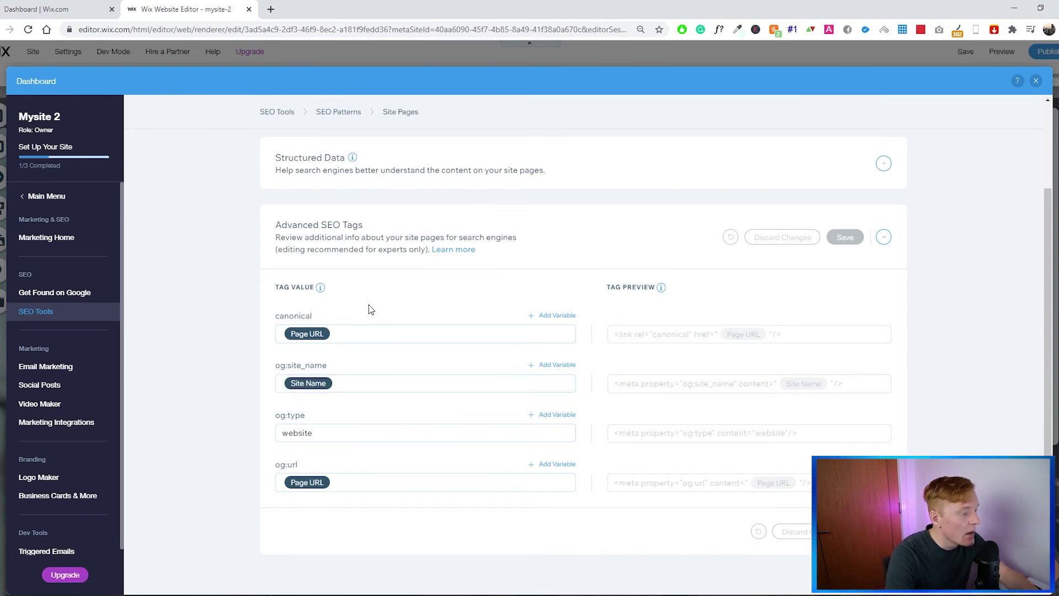
Review the canonical, og:site_name, og:type and og:url tag values alongside their tag previews.
drag(275, 285, 412, 466)
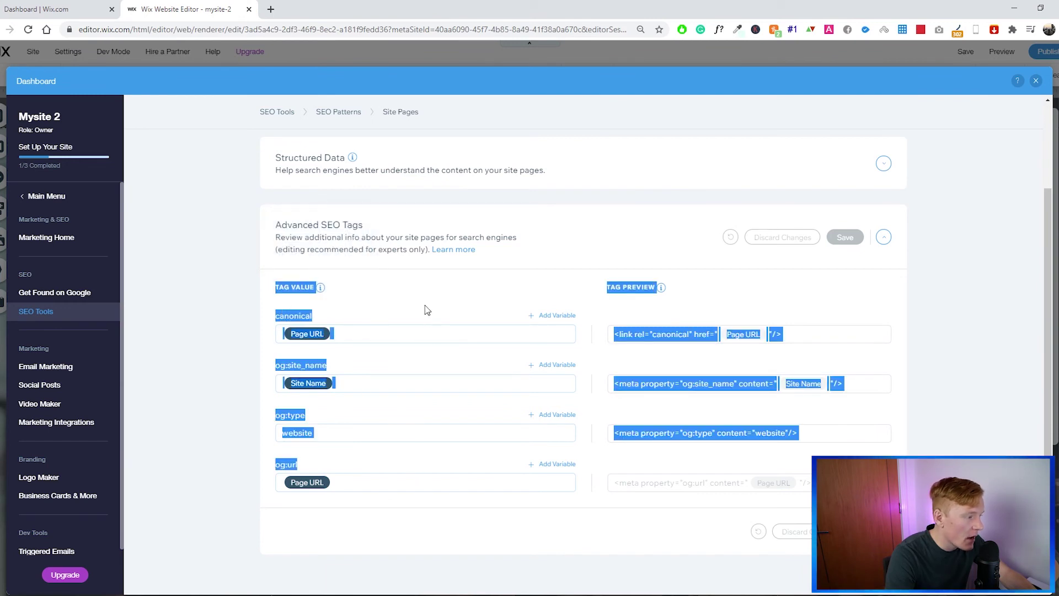
click(416, 290)
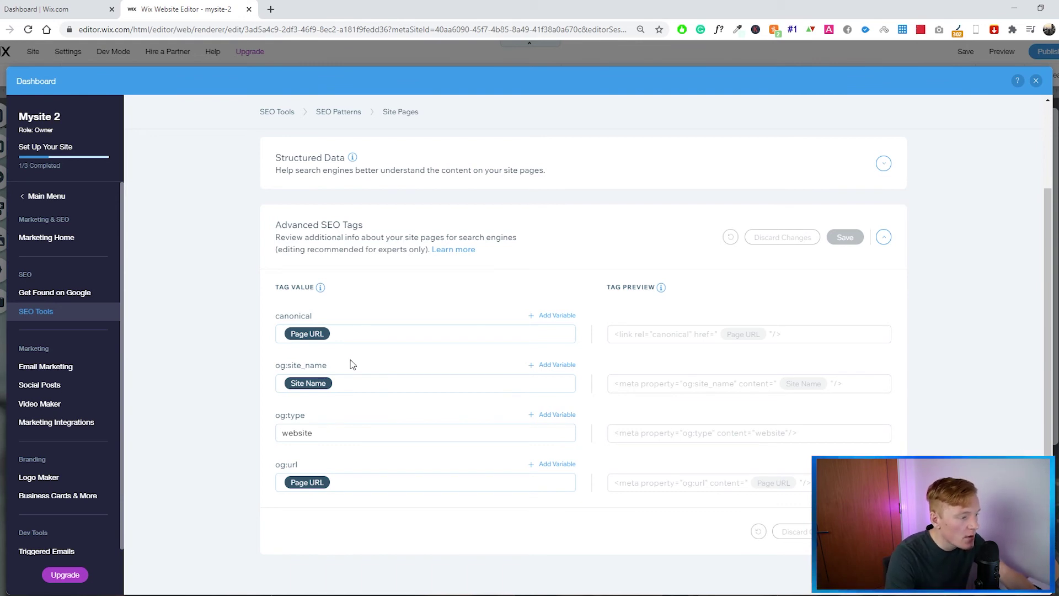
drag(329, 298, 397, 401)
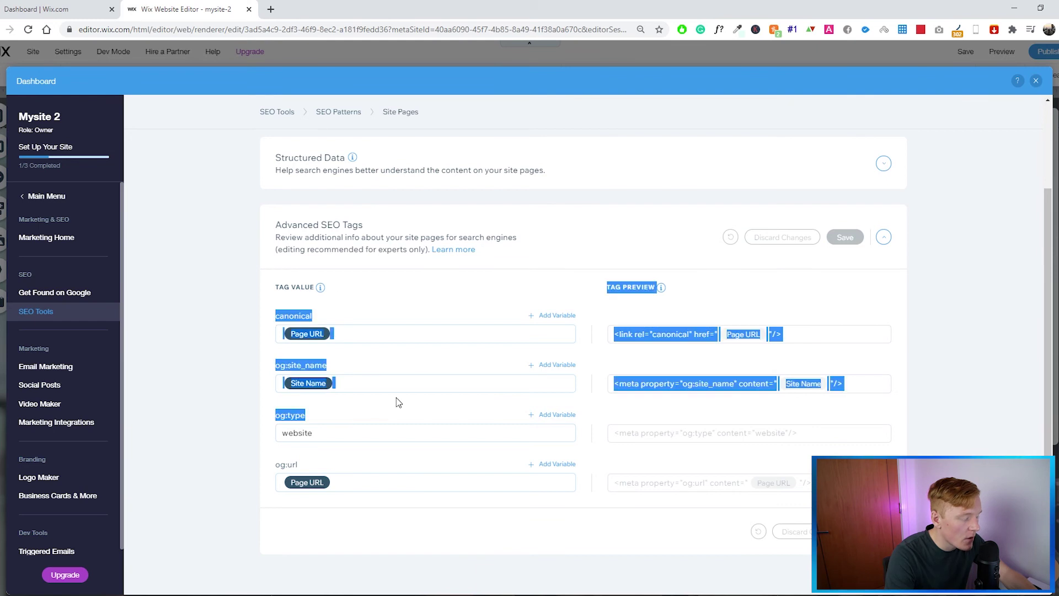
click(397, 309)
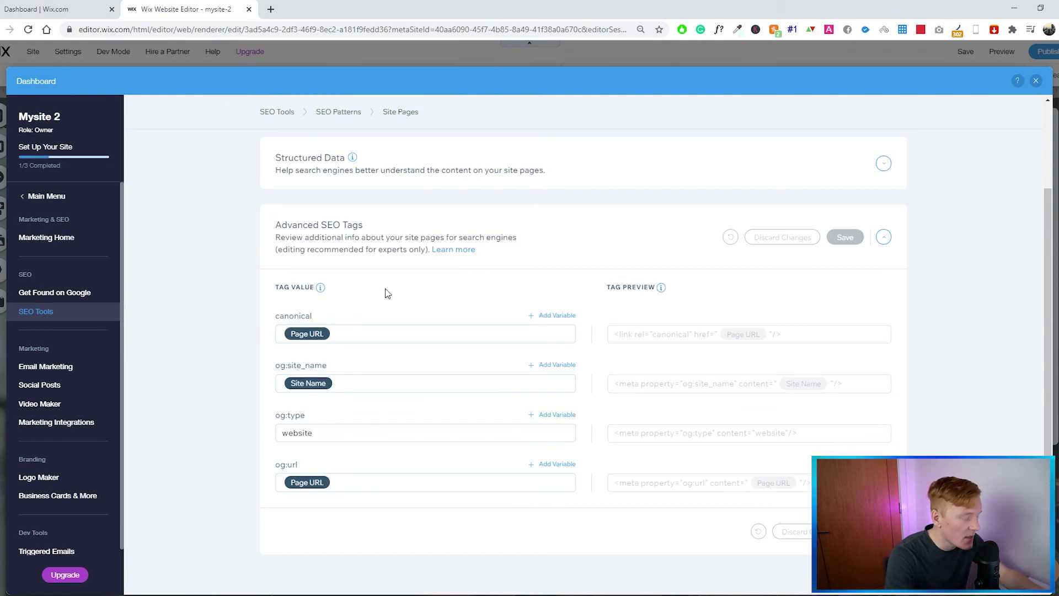
Expand the Search Engines & Social Media section again and look over its Google and Social Share settings.
scroll(594, 270, up, 2)
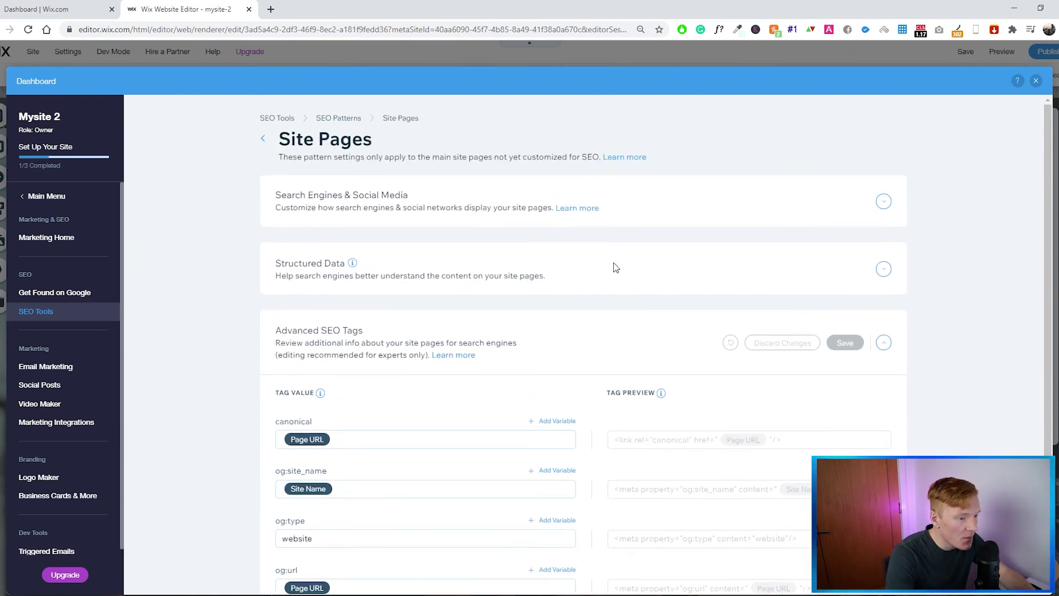
click(883, 202)
scroll(601, 245, down, 2)
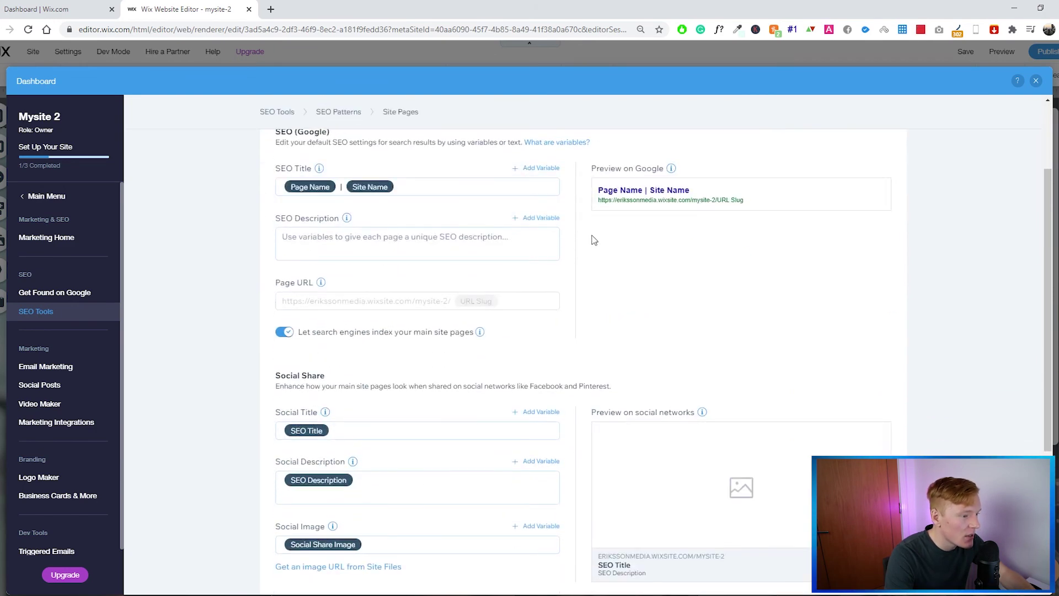
scroll(593, 240, down, 3)
scroll(498, 274, up, 3)
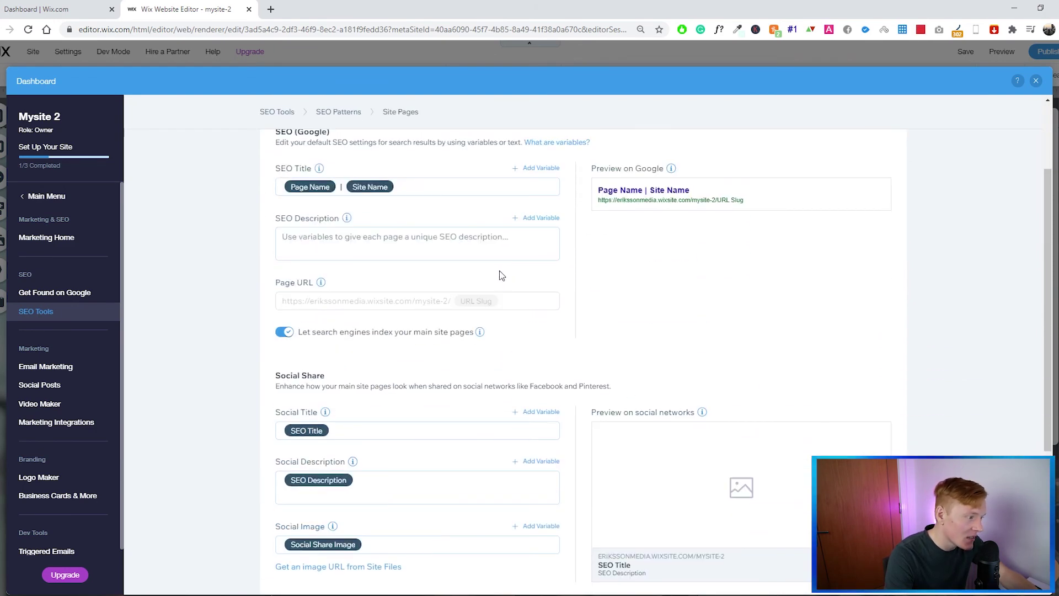